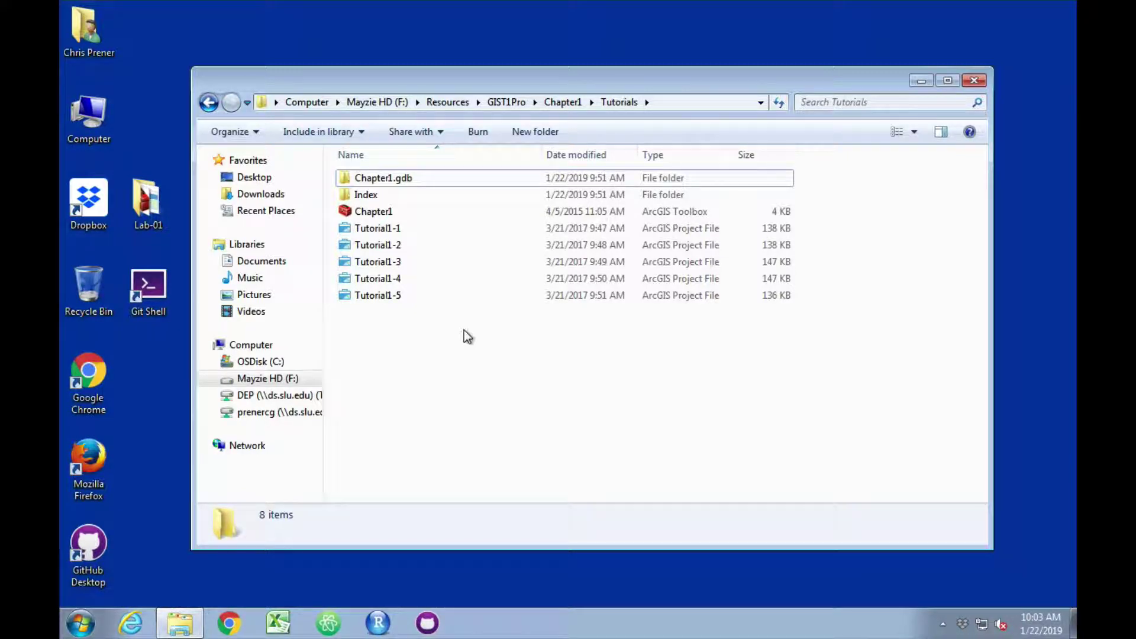
- Open the Tutorial1-1 project in ArcGIS Pro to show the Health Care Clinics map
double_click(391, 228)
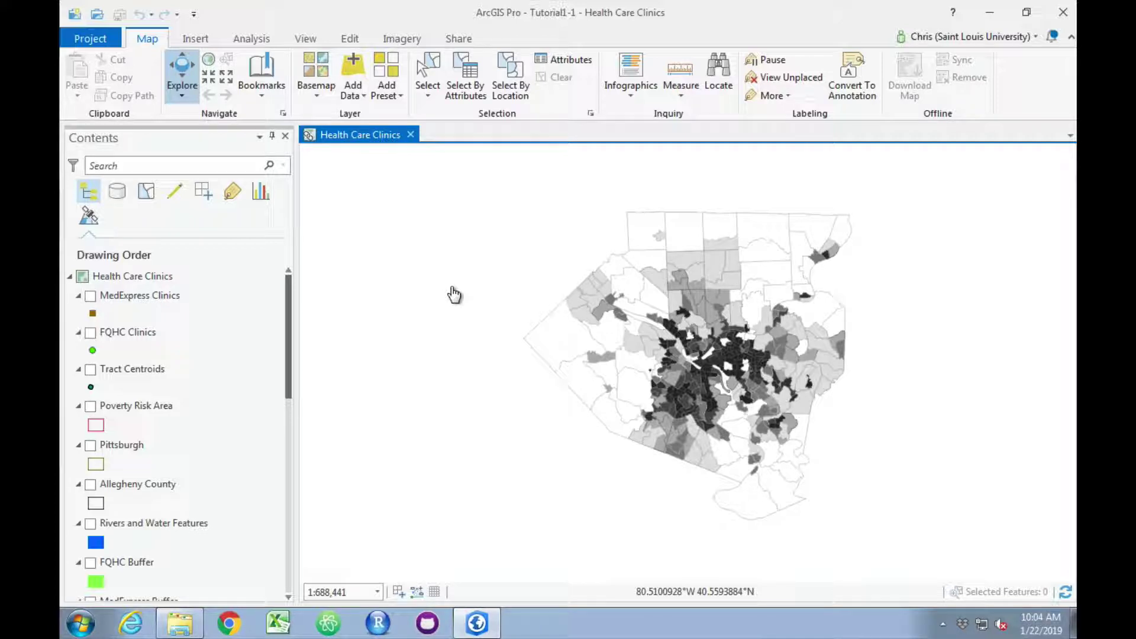
click(286, 137)
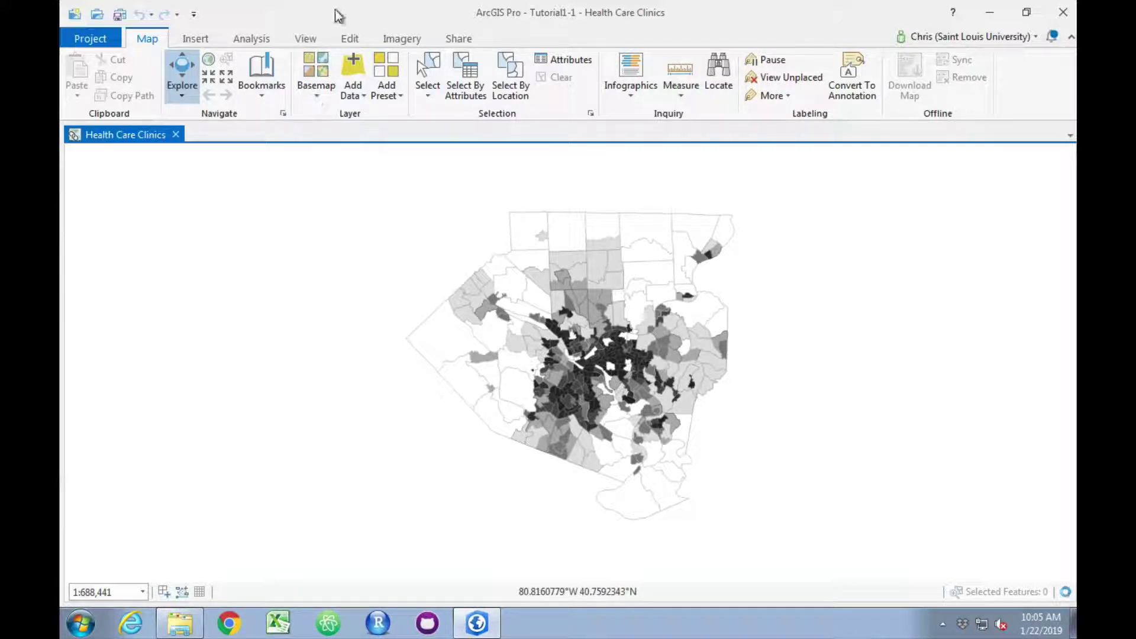
click(304, 46)
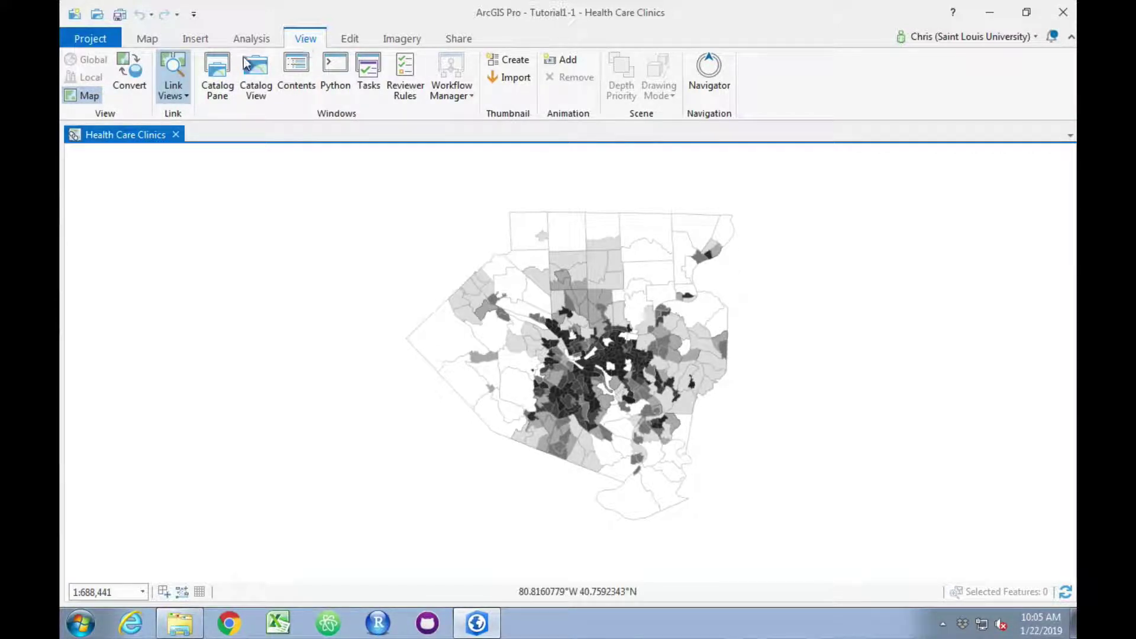
click(296, 86)
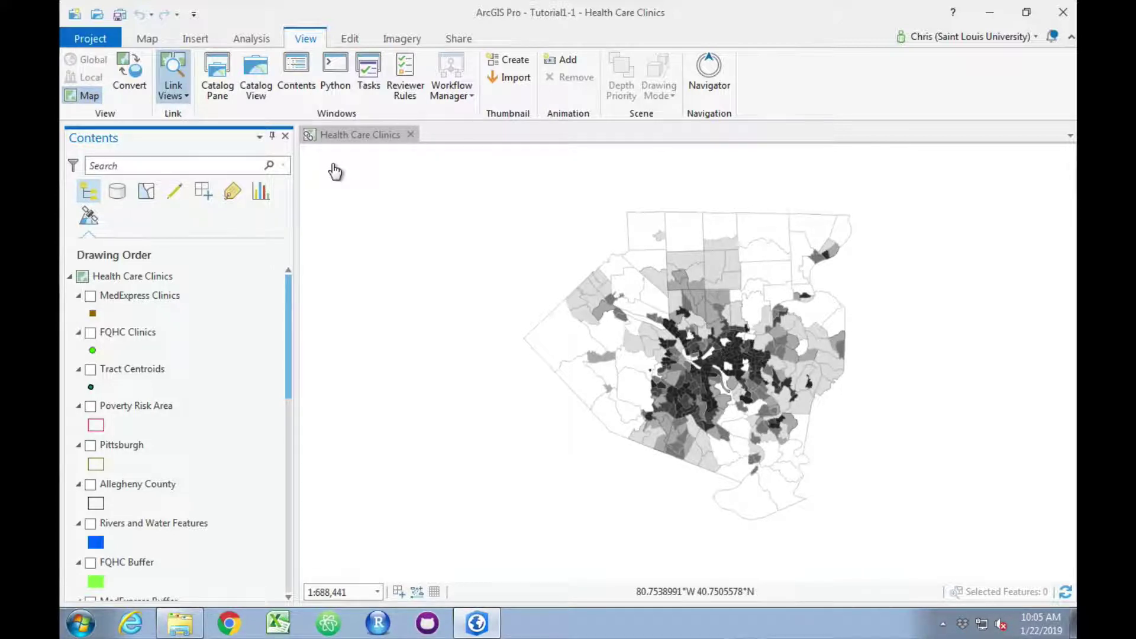
- Save the project as a new copy named Tutorial1_1Final
click(94, 41)
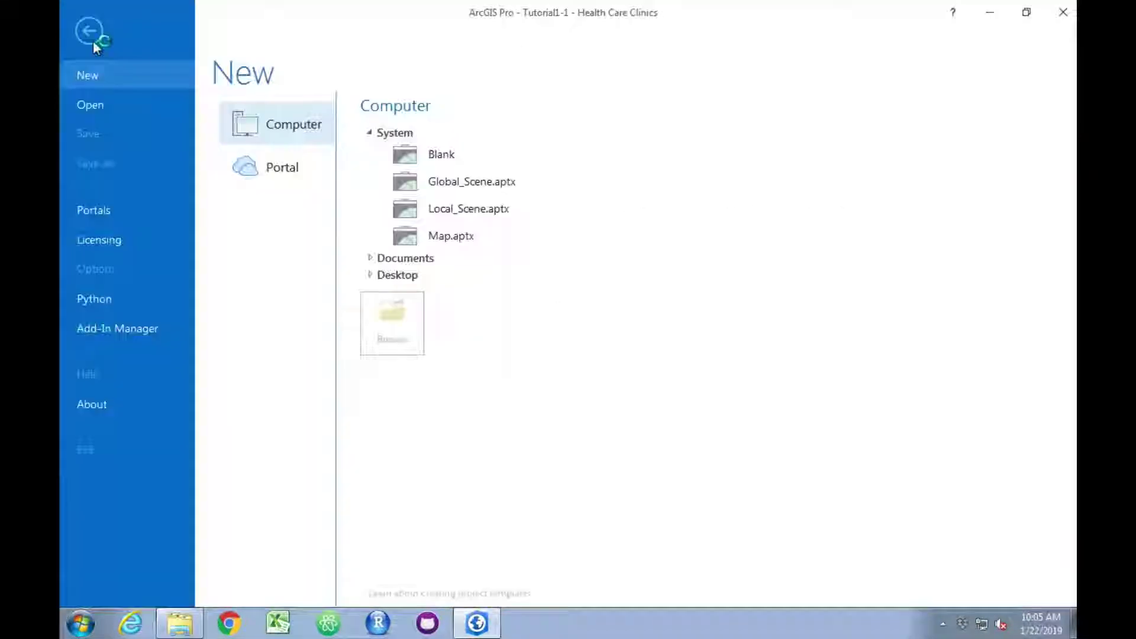
click(108, 161)
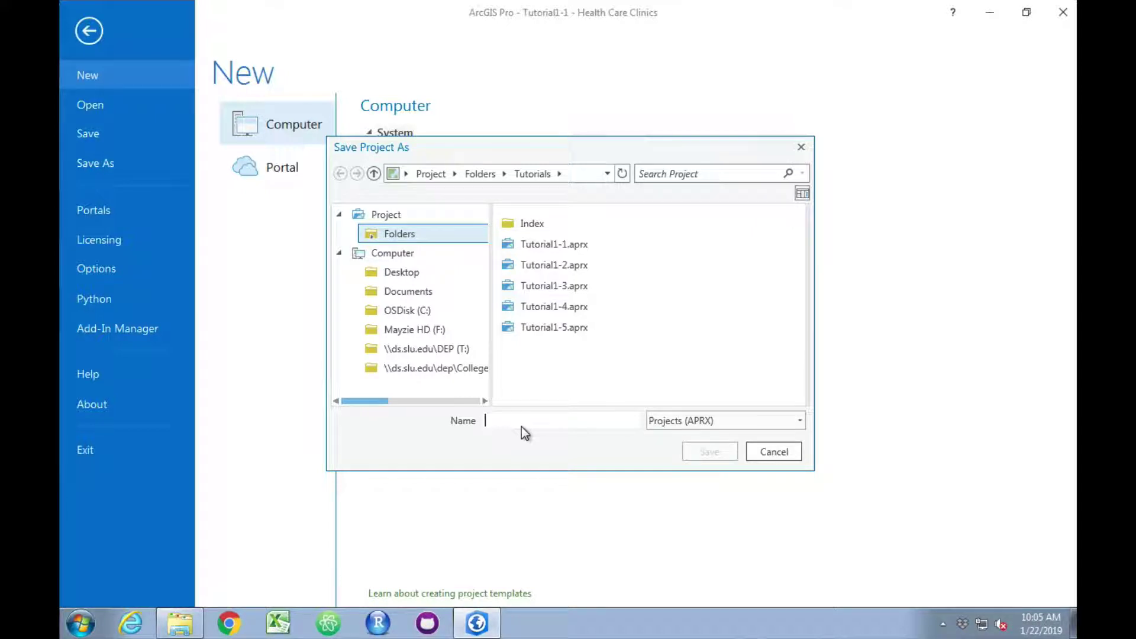
text(Tut.aprx)
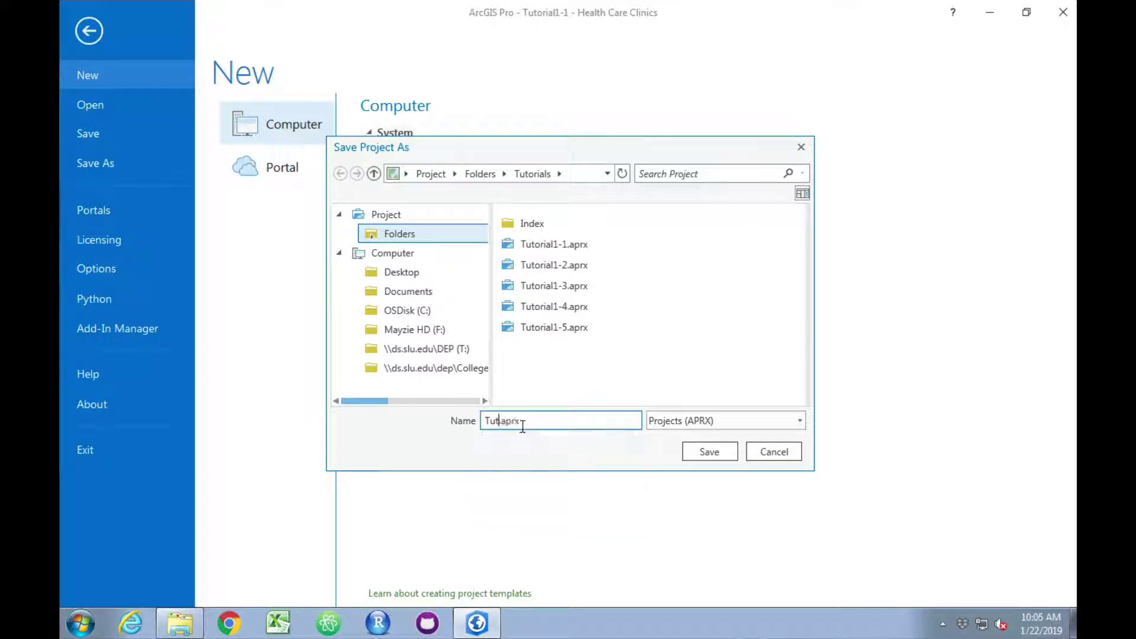
text(orial1_1Final)
click(723, 450)
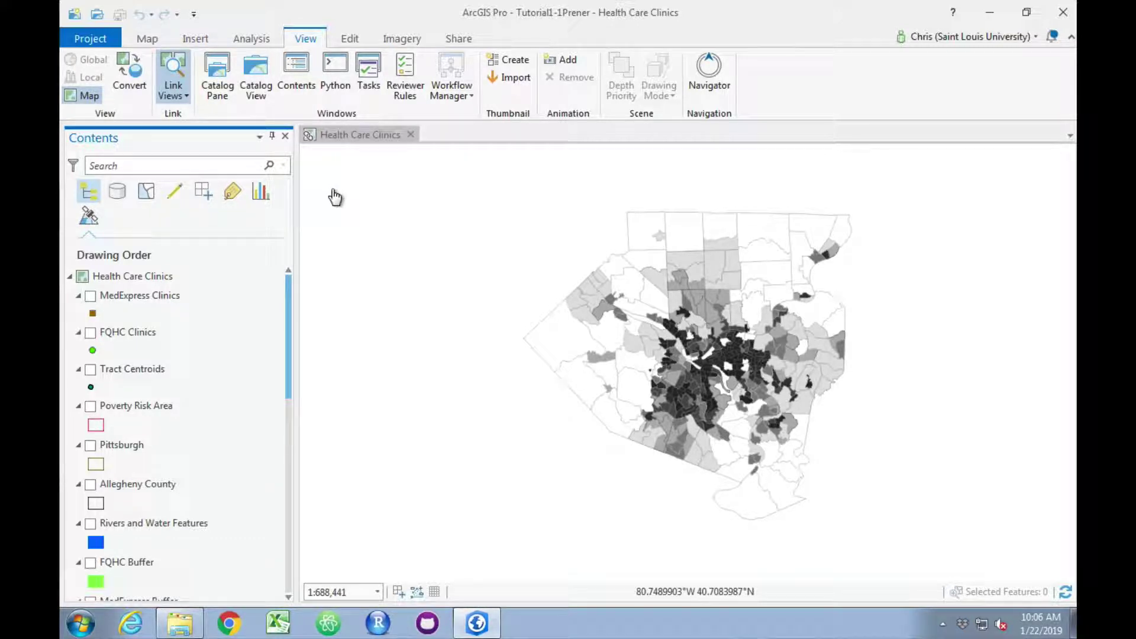
- Add the Streets basemap beneath the Allegheny County tracts
click(152, 39)
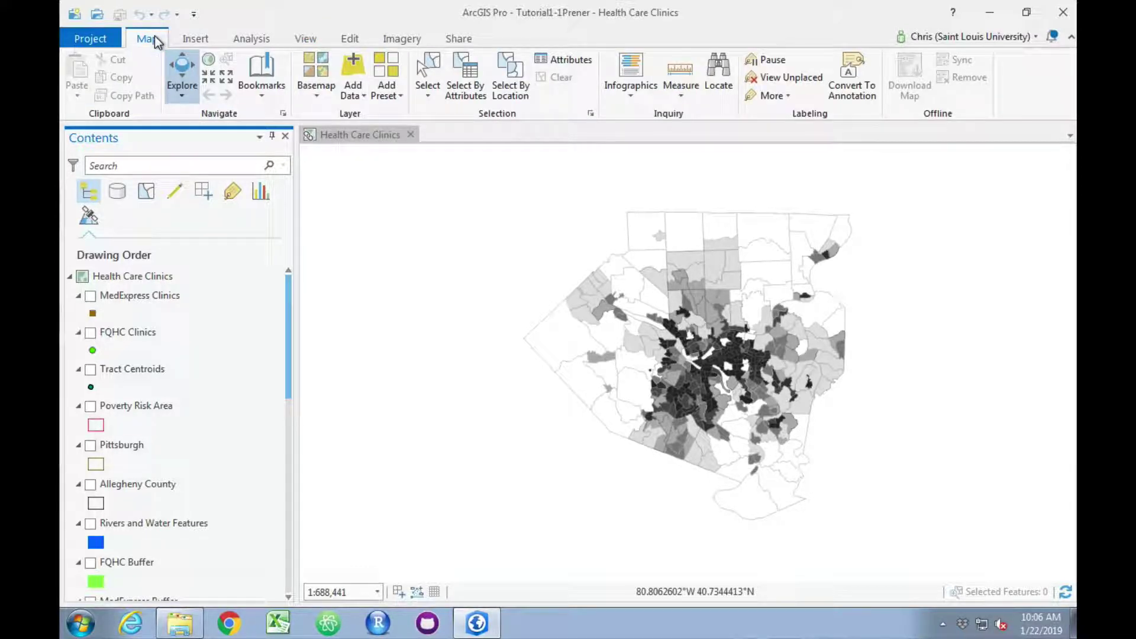
click(319, 101)
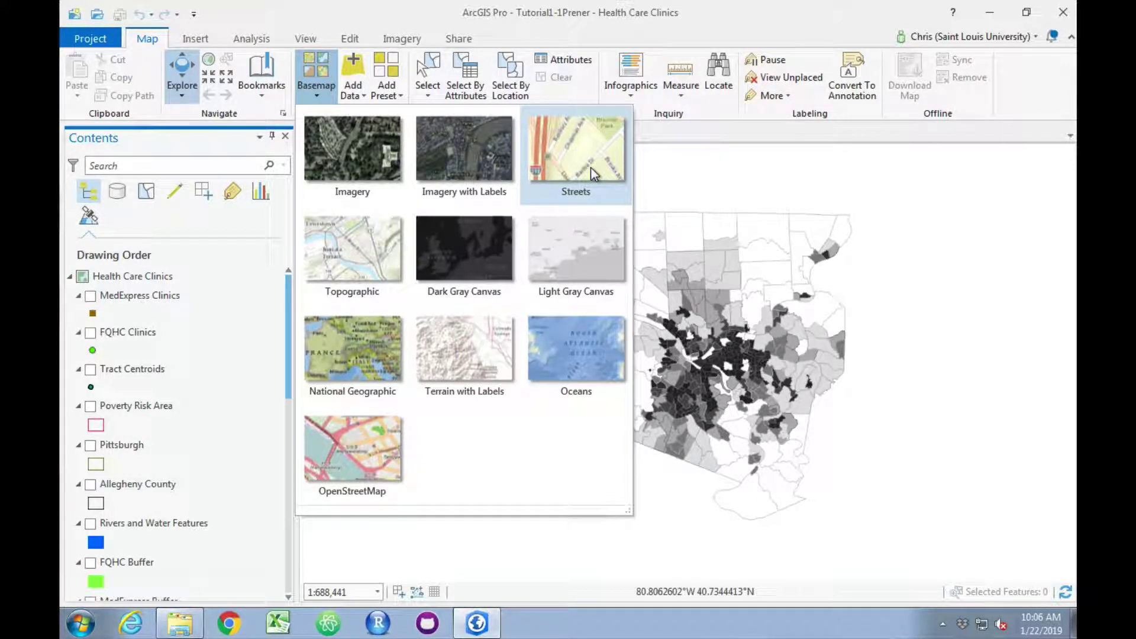
click(593, 174)
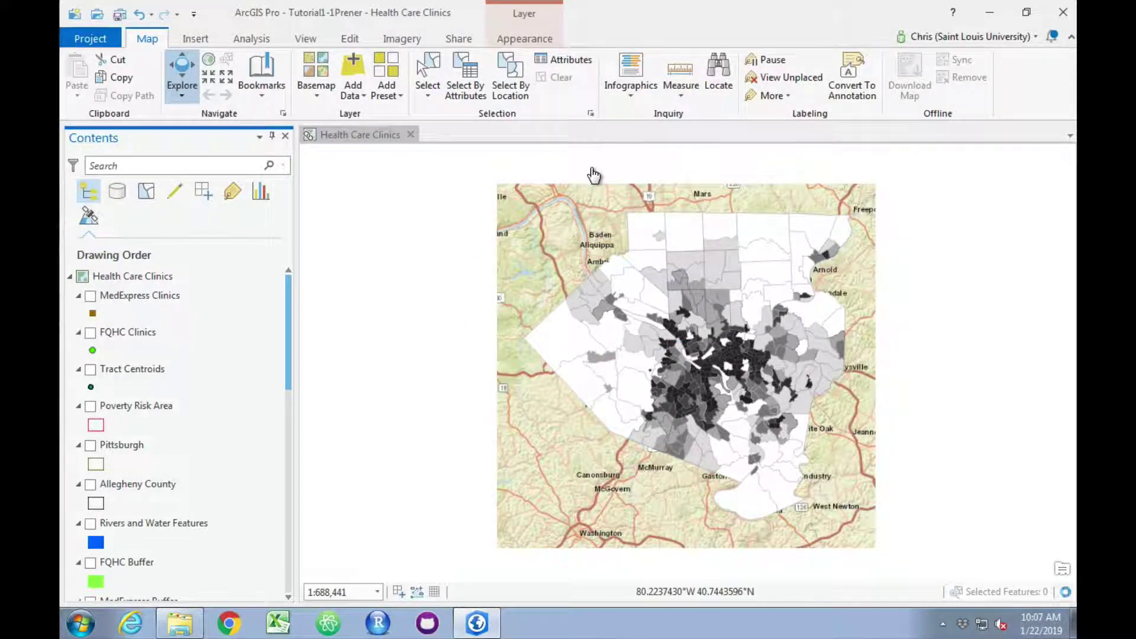
- Zoom in several steps and pan to centre the western tracts around McDonald
click(209, 76)
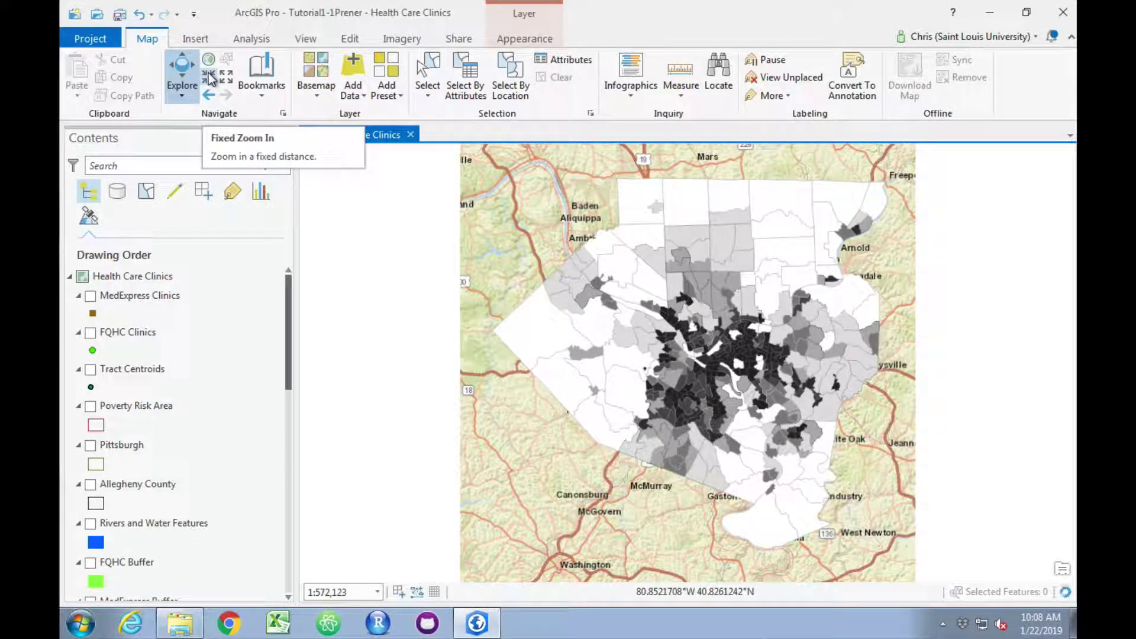
click(211, 79)
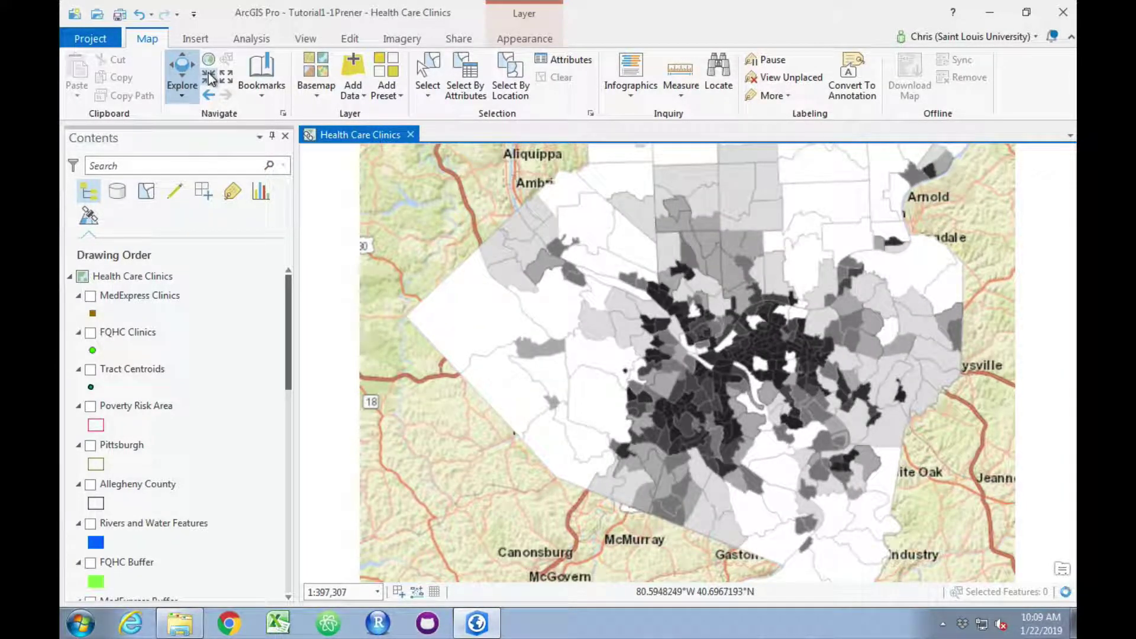
click(209, 77)
click(210, 77)
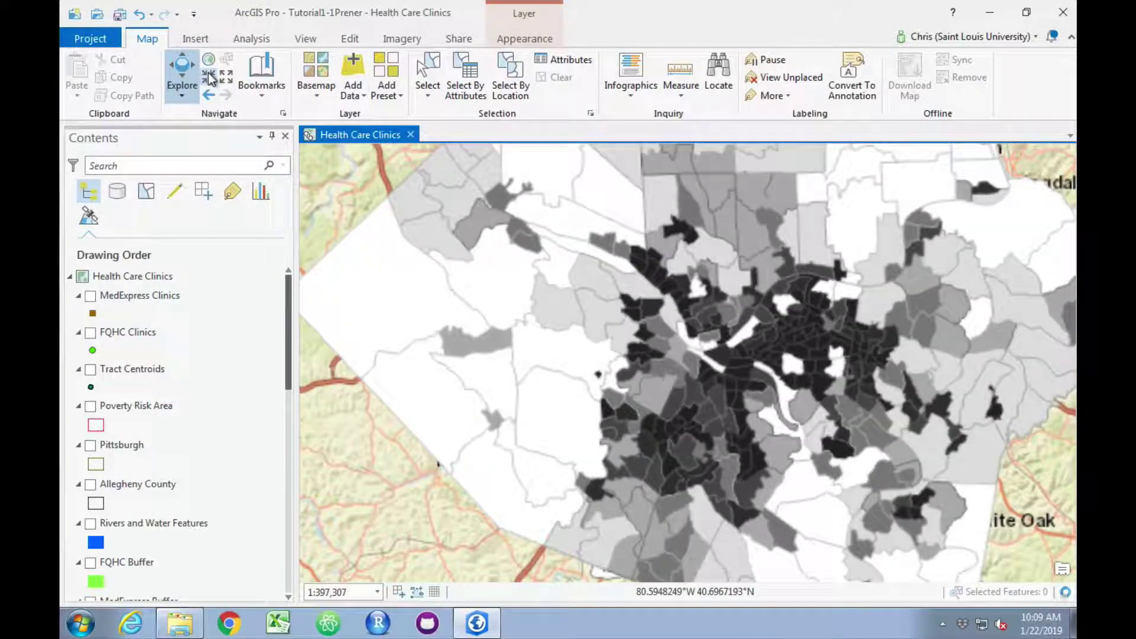
scroll(329, 190, up, 1)
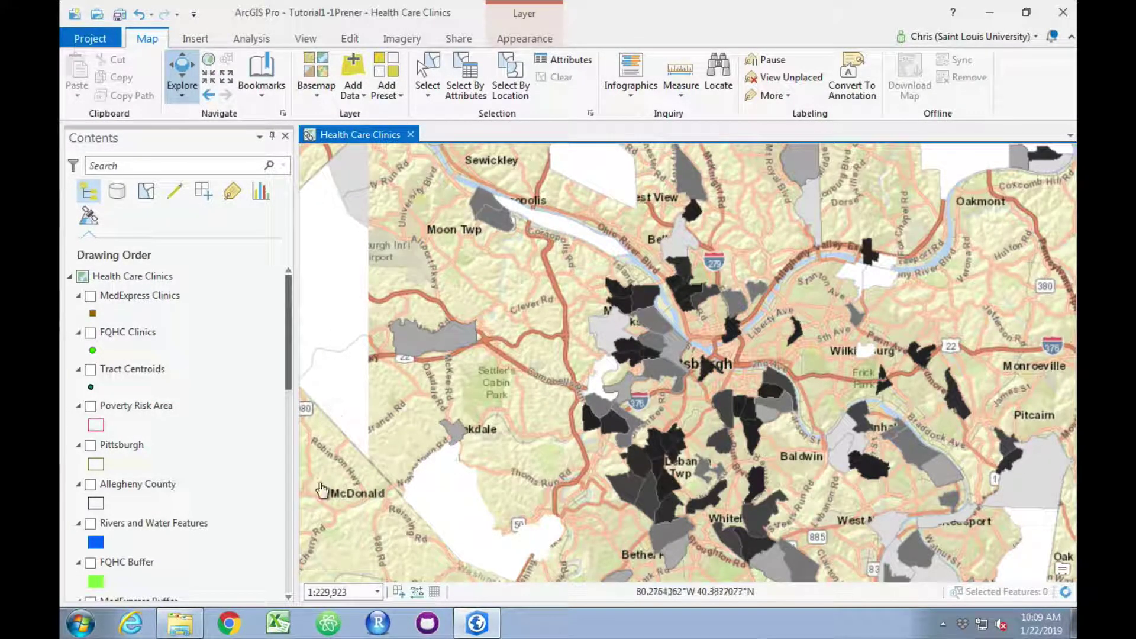
drag(341, 524, 528, 464)
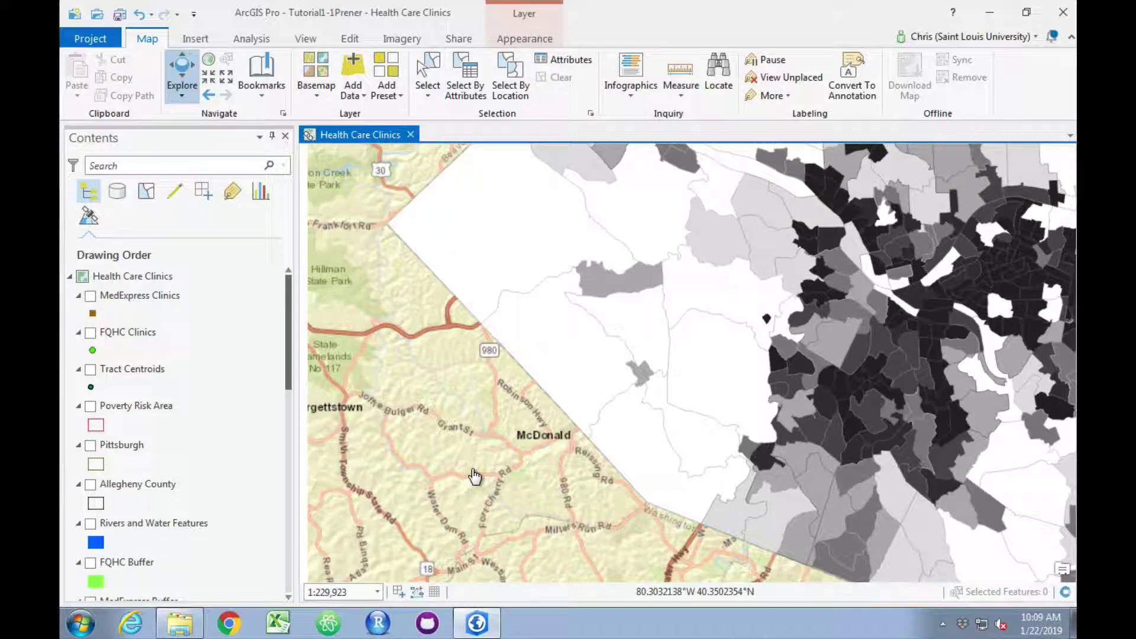
- Switch the basemap from Streets to Light Gray Canvas
click(318, 100)
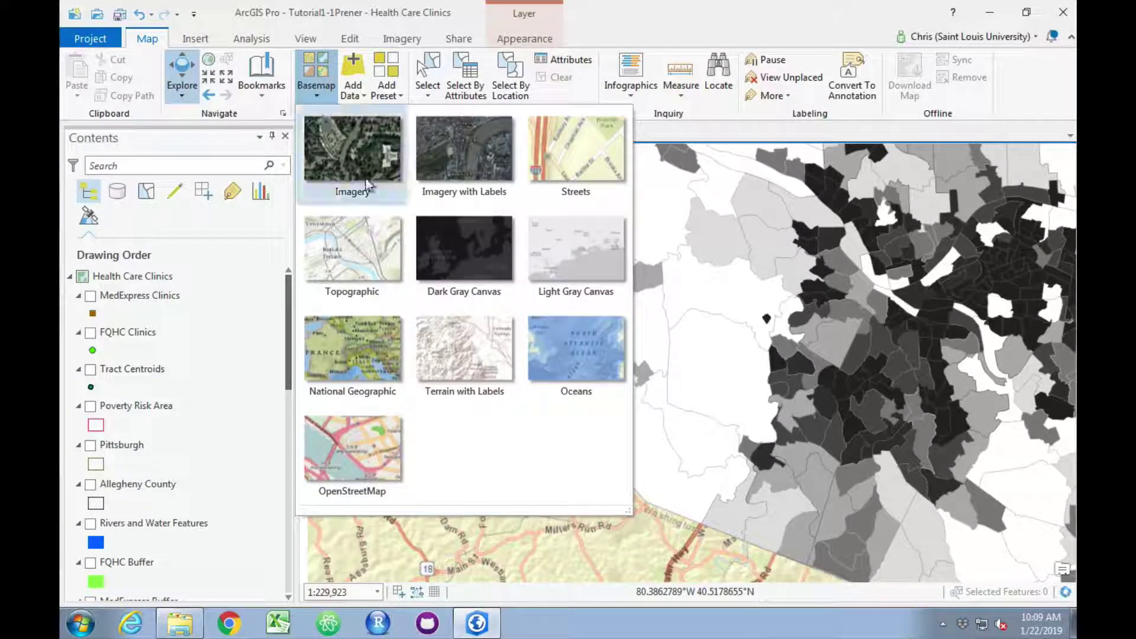
click(547, 275)
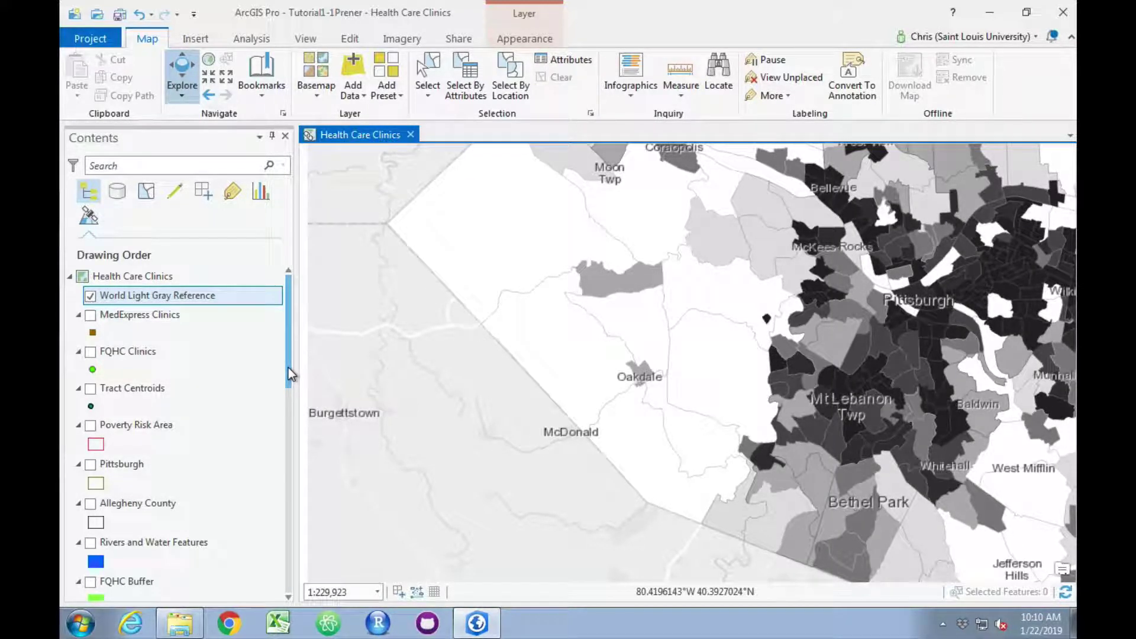
- Toggle the Population Density layer off and back on
drag(289, 367, 275, 494)
click(89, 404)
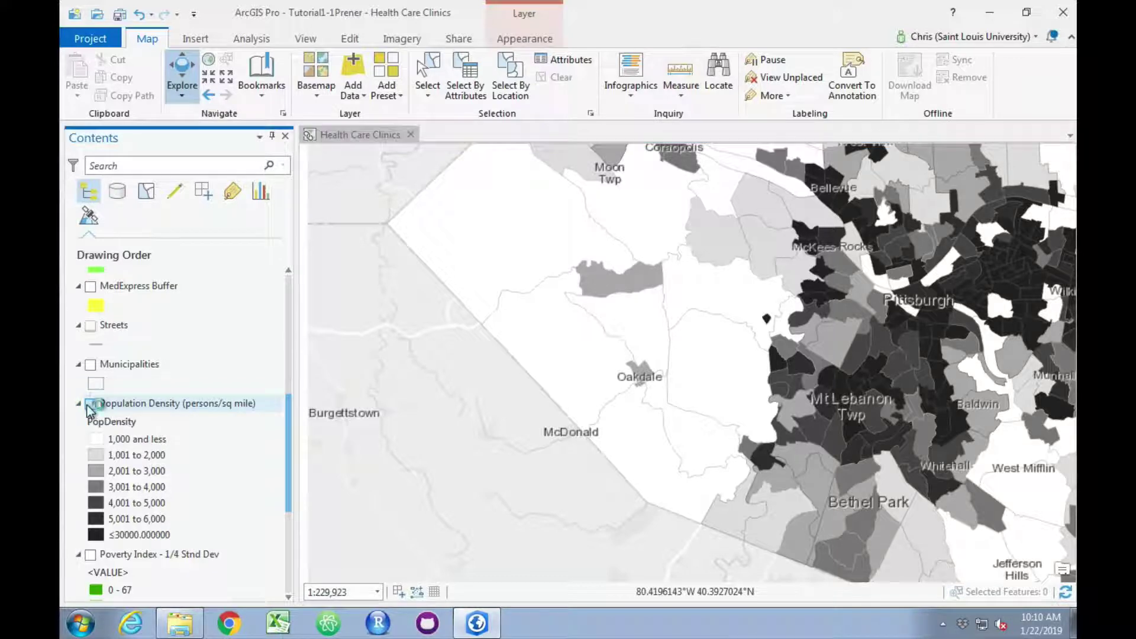
click(88, 405)
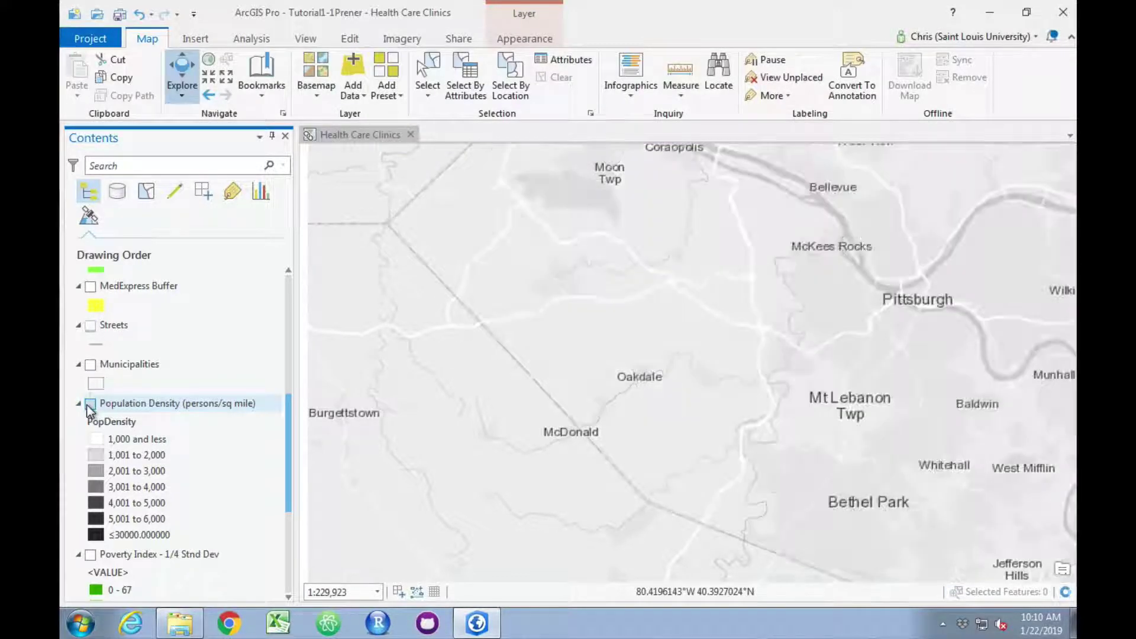
click(89, 406)
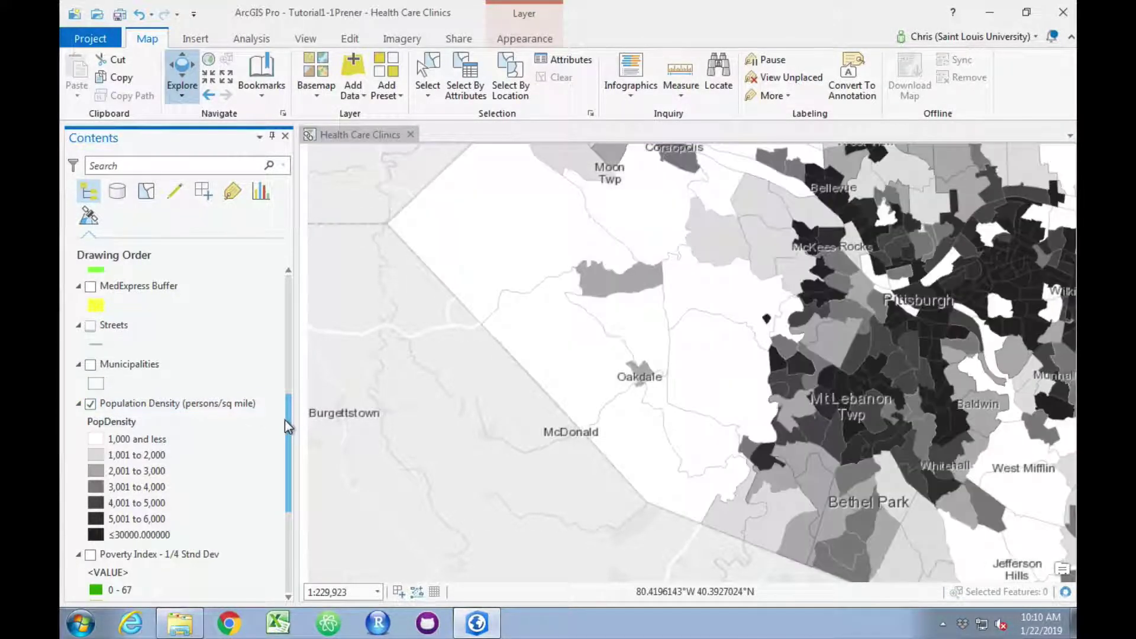
- Turn on the FQHC Clinics layer and scroll further down the Contents list
drag(285, 420, 288, 336)
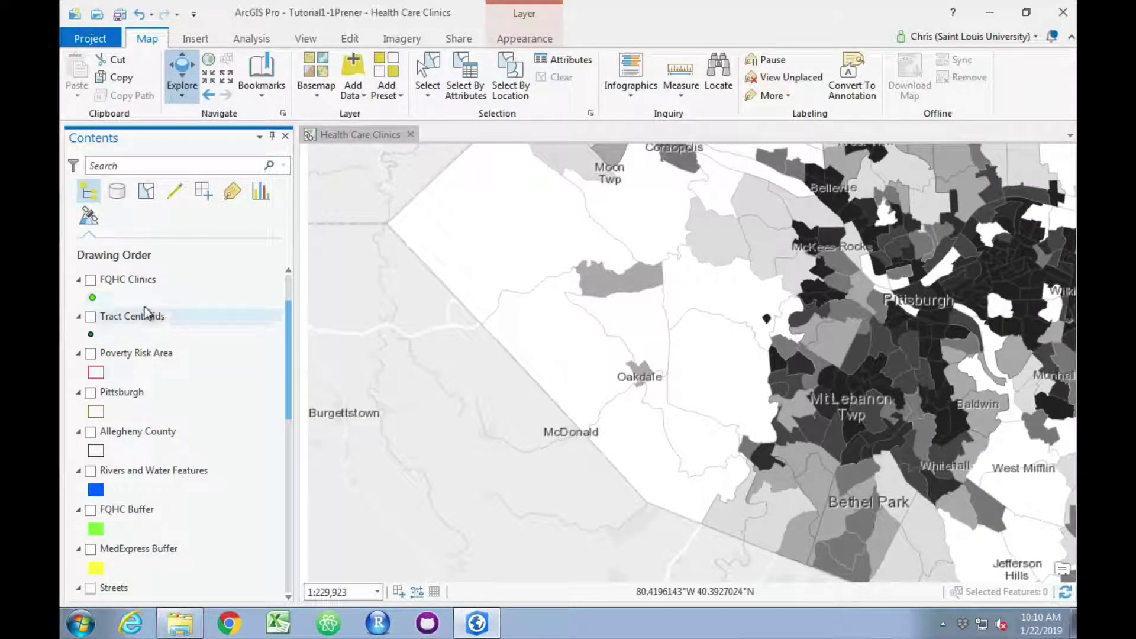
click(90, 280)
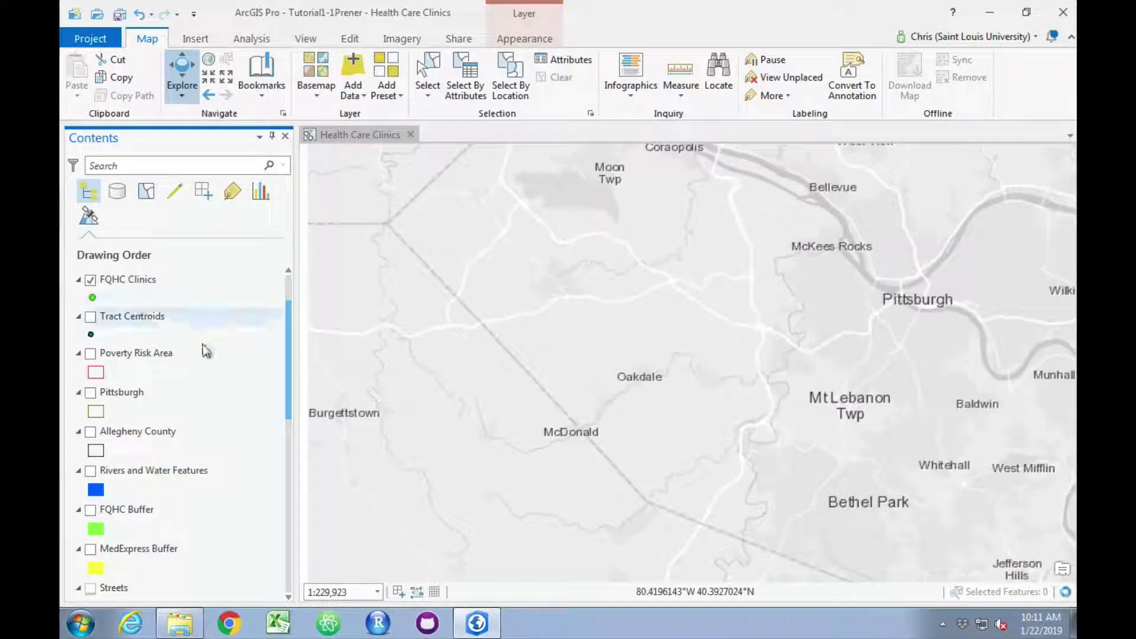
drag(290, 344, 288, 304)
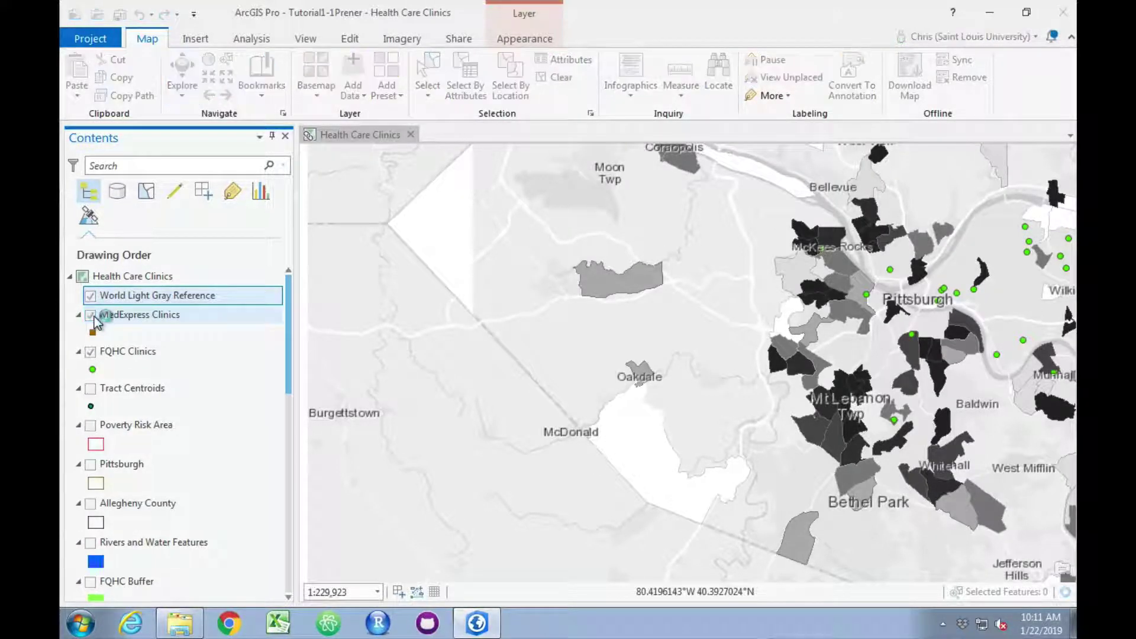
scroll(270, 480, down, 4)
scroll(270, 479, down, 6)
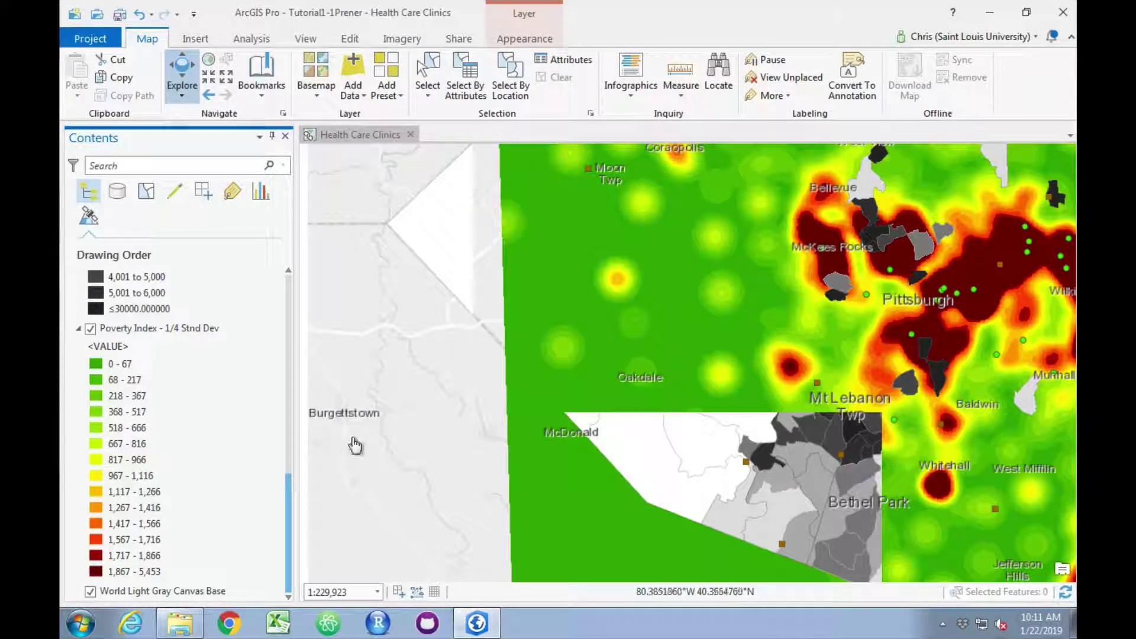
- Zoom to full extent, move Poverty Index above Population Density, and save the project
click(210, 60)
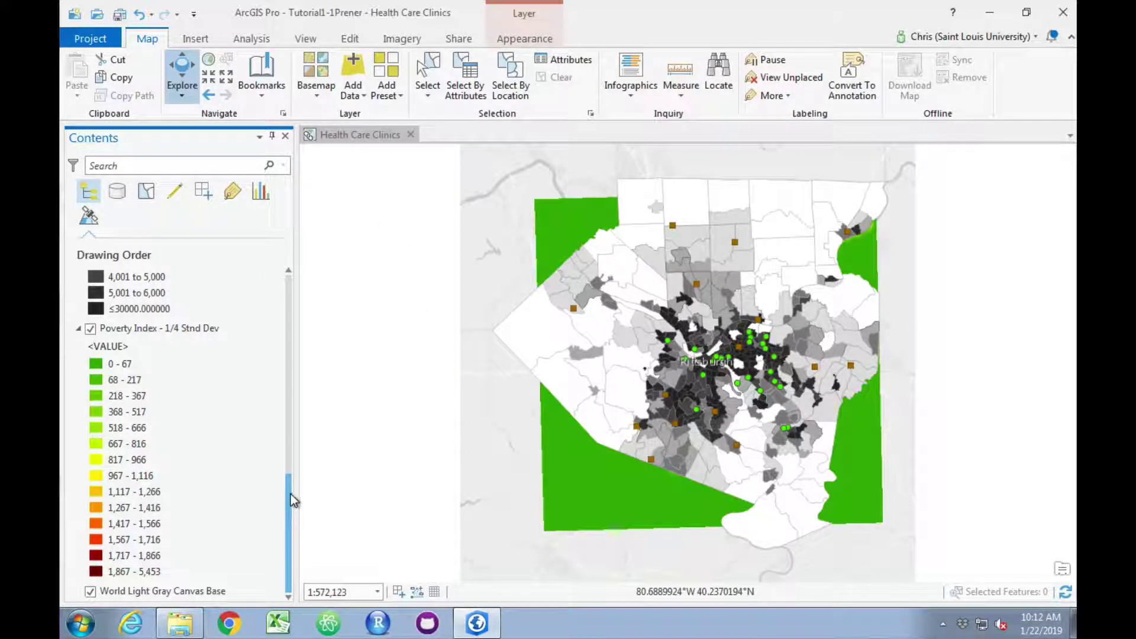
right_click(290, 487)
drag(291, 487, 296, 417)
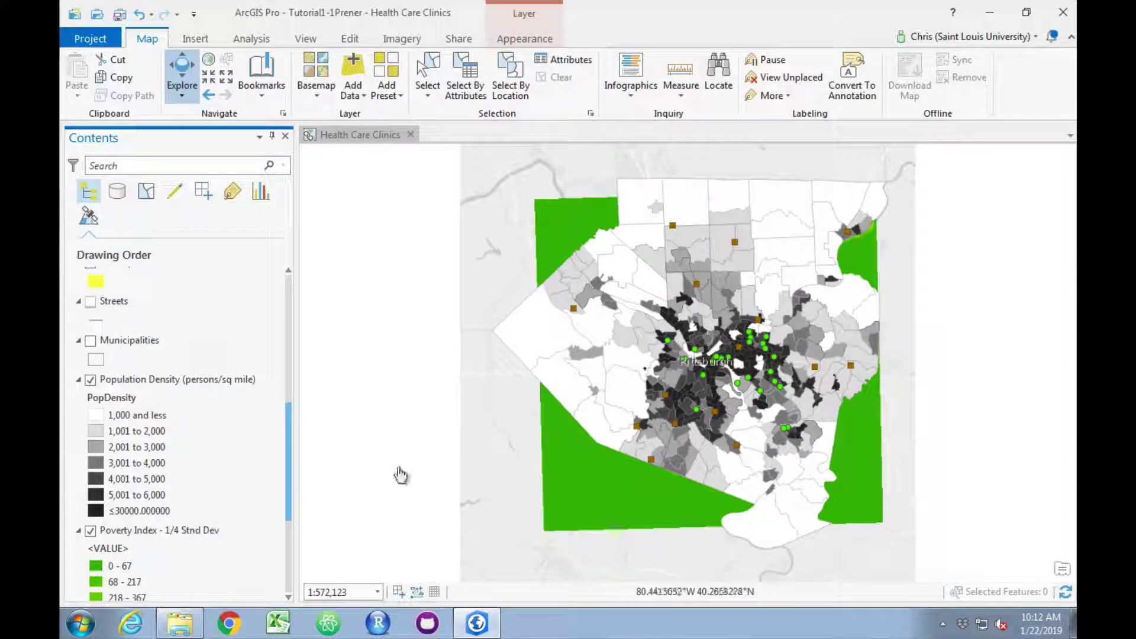
click(79, 532)
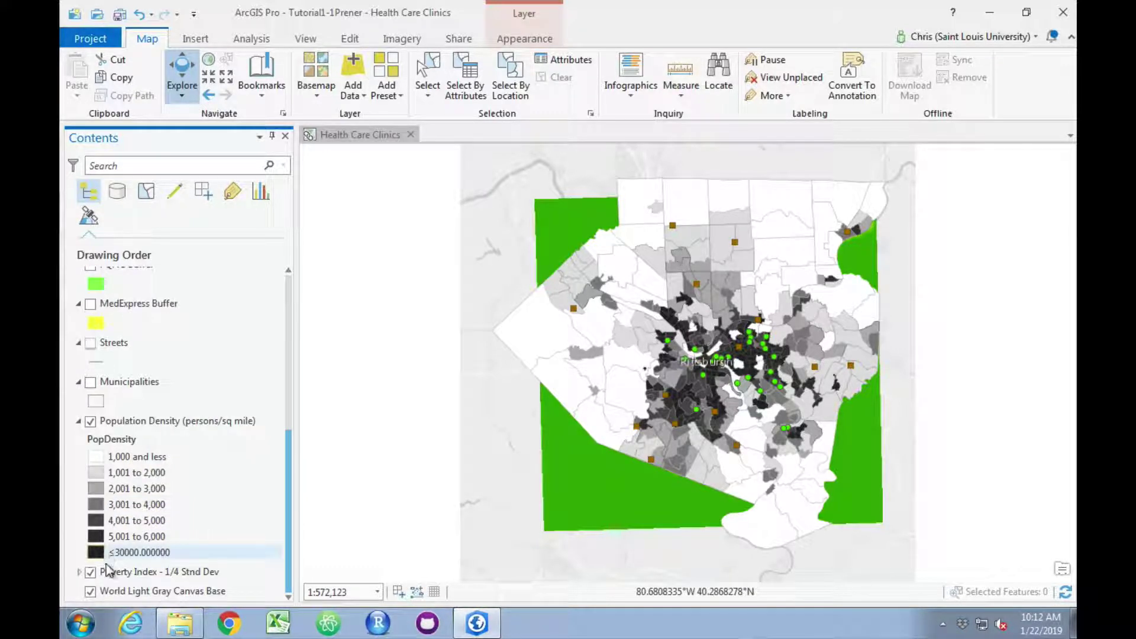
drag(109, 575, 111, 423)
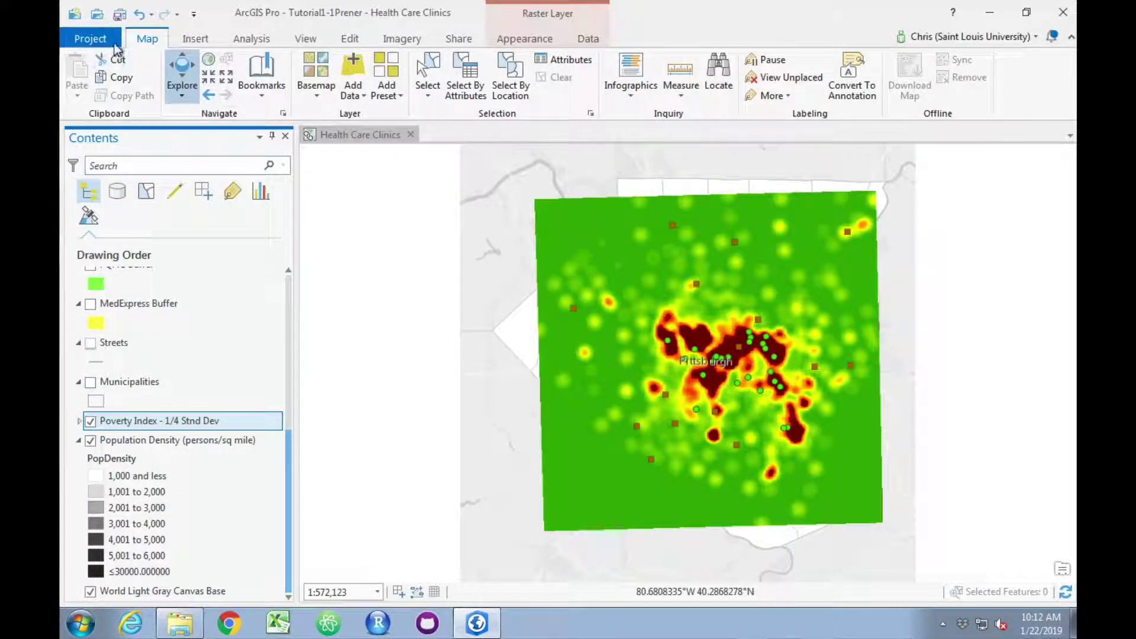
click(121, 17)
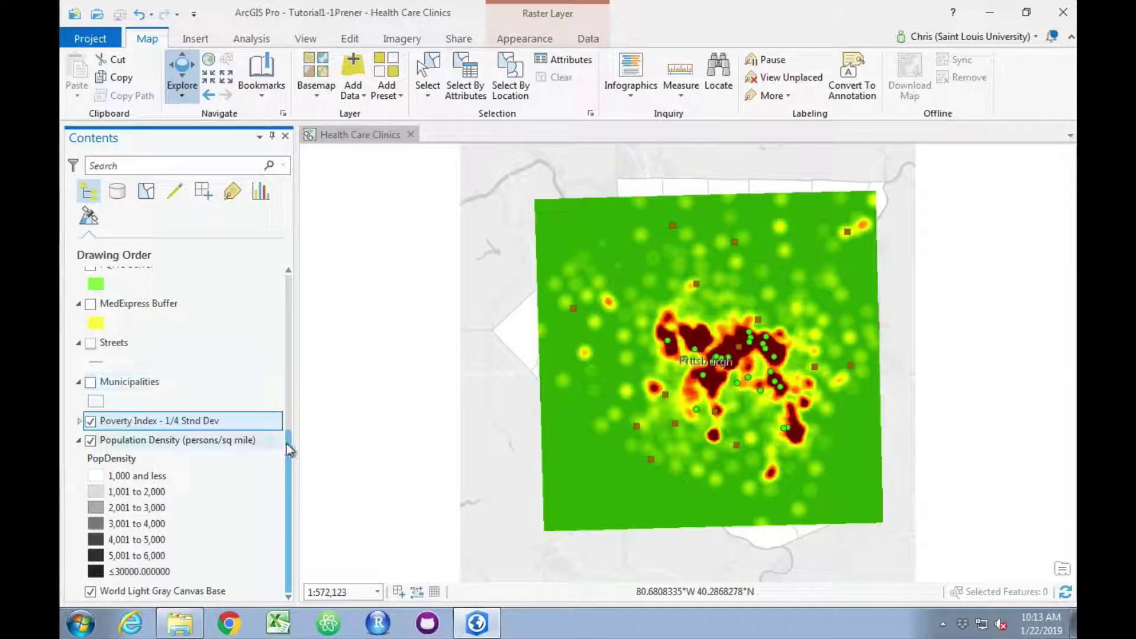
- Hide Poverty Index; show Streets, Rivers and Water Features, and the Allegheny County outline
right_click(286, 408)
click(91, 421)
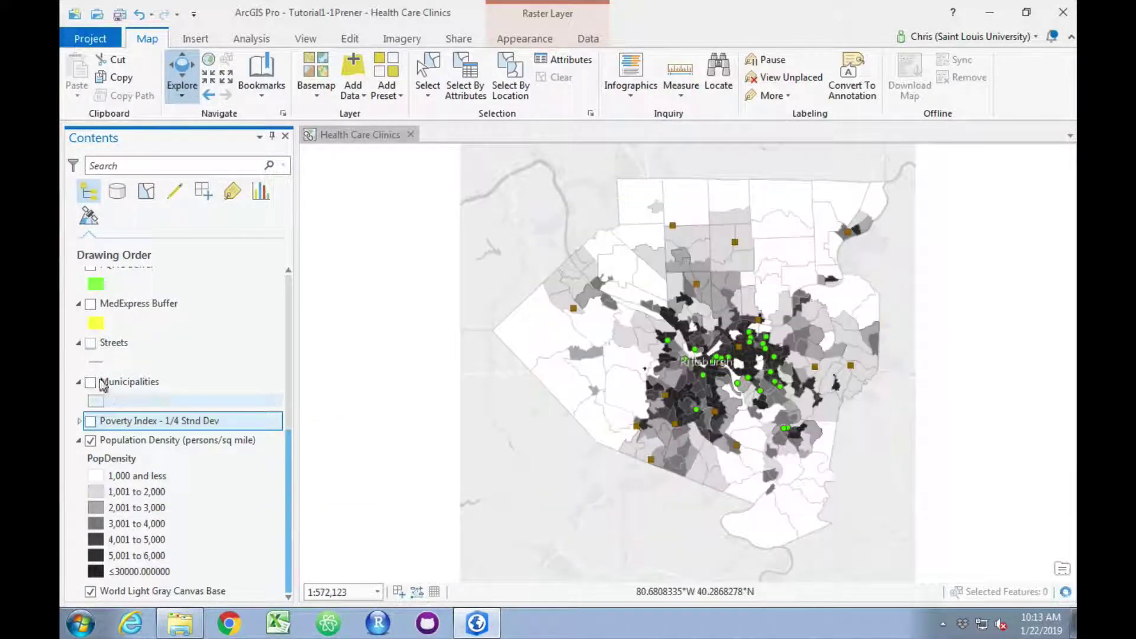
click(91, 343)
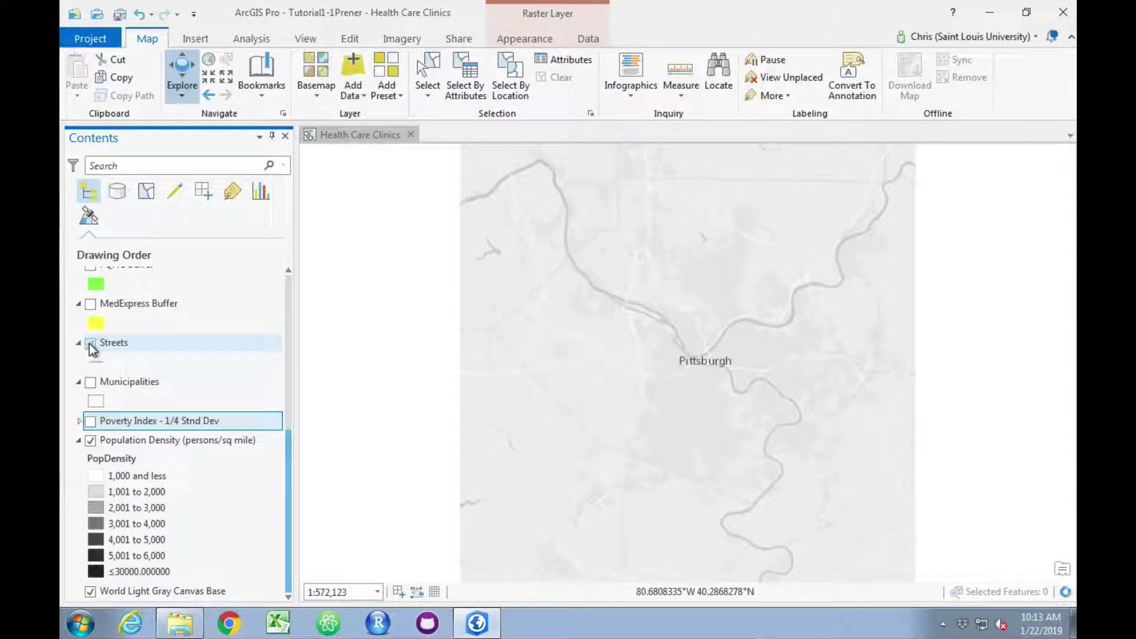
drag(291, 500, 293, 435)
click(90, 360)
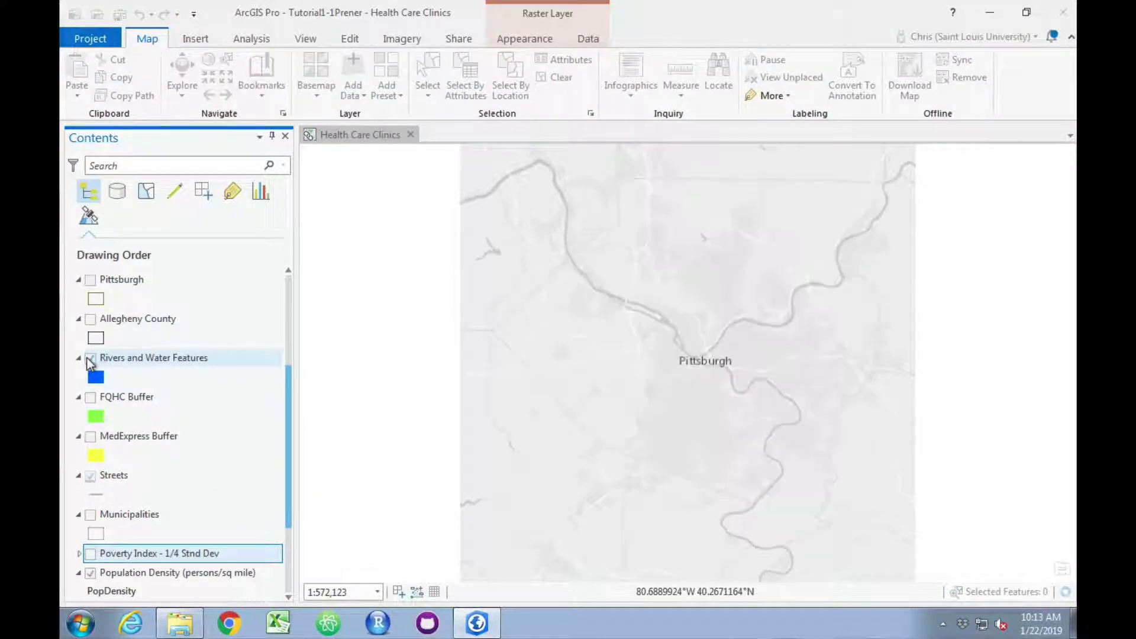
click(90, 320)
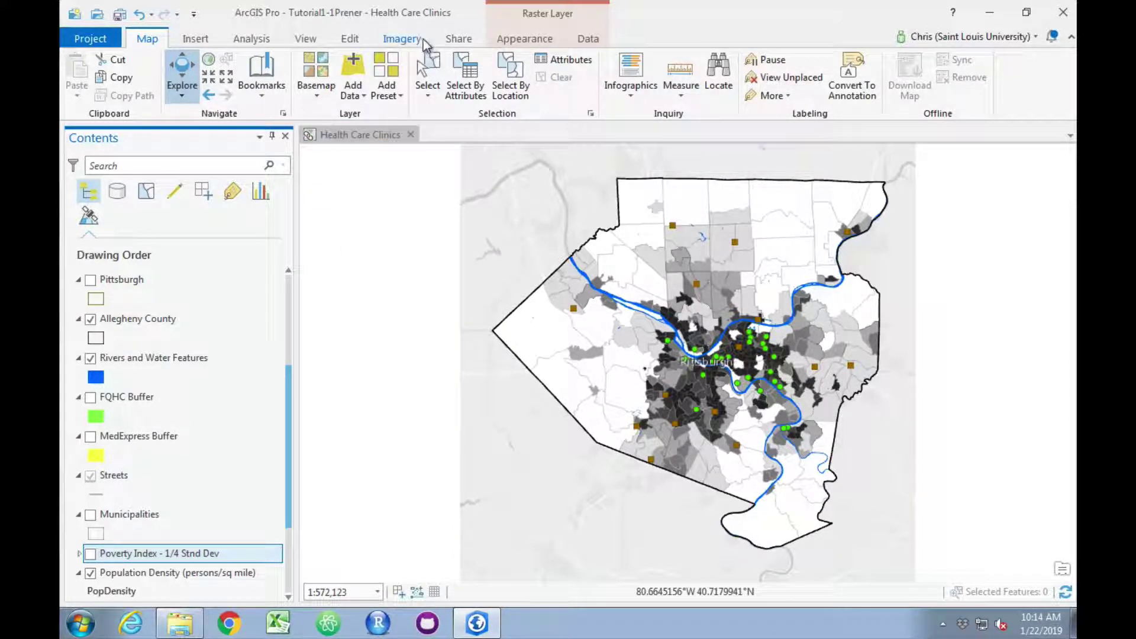
- Open the Catalog pane and expand its Maps and Folders entries
click(305, 40)
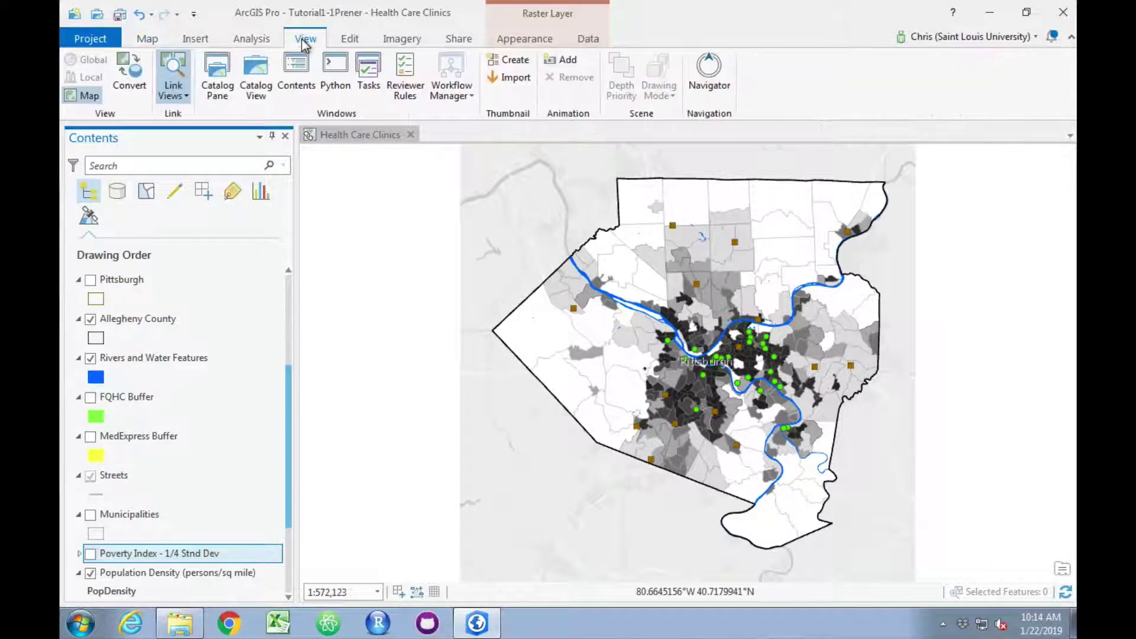
click(223, 64)
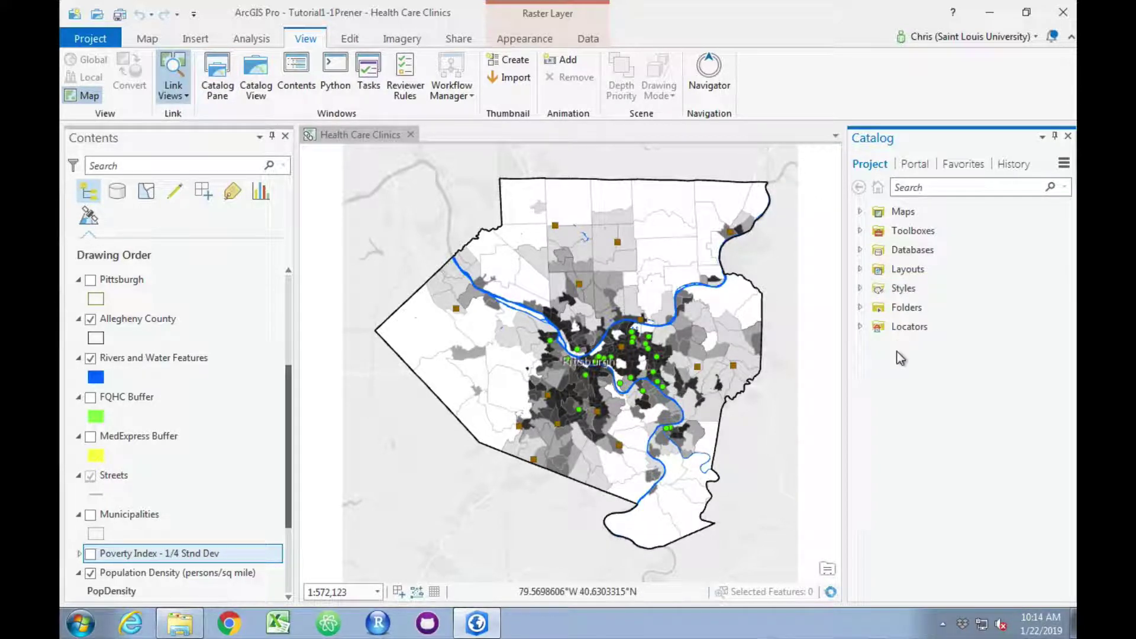
click(860, 212)
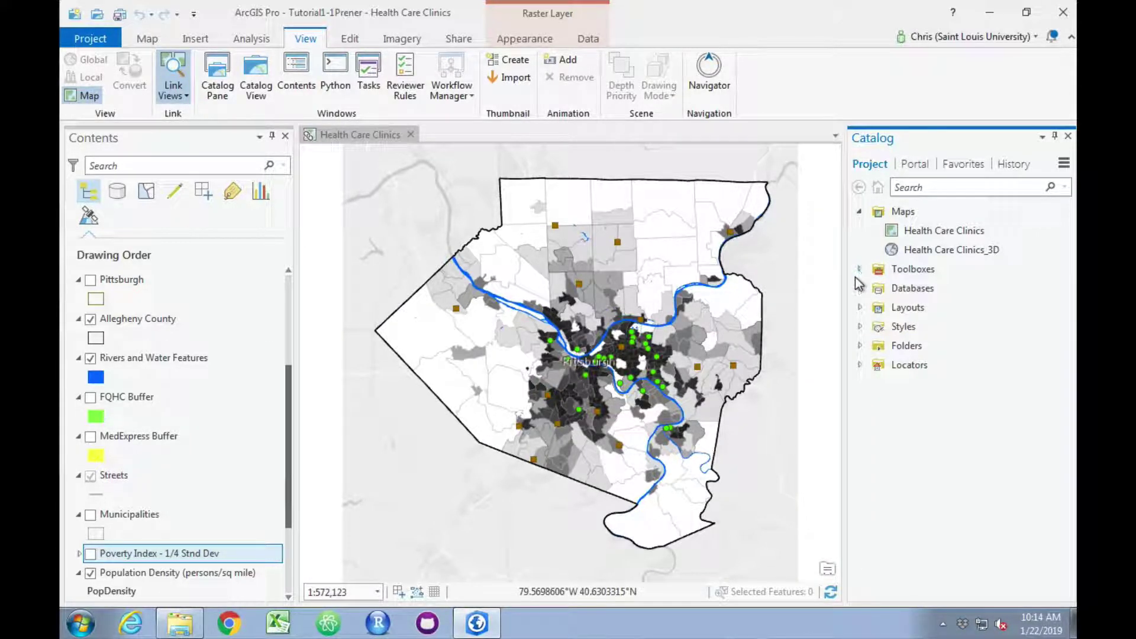
click(860, 346)
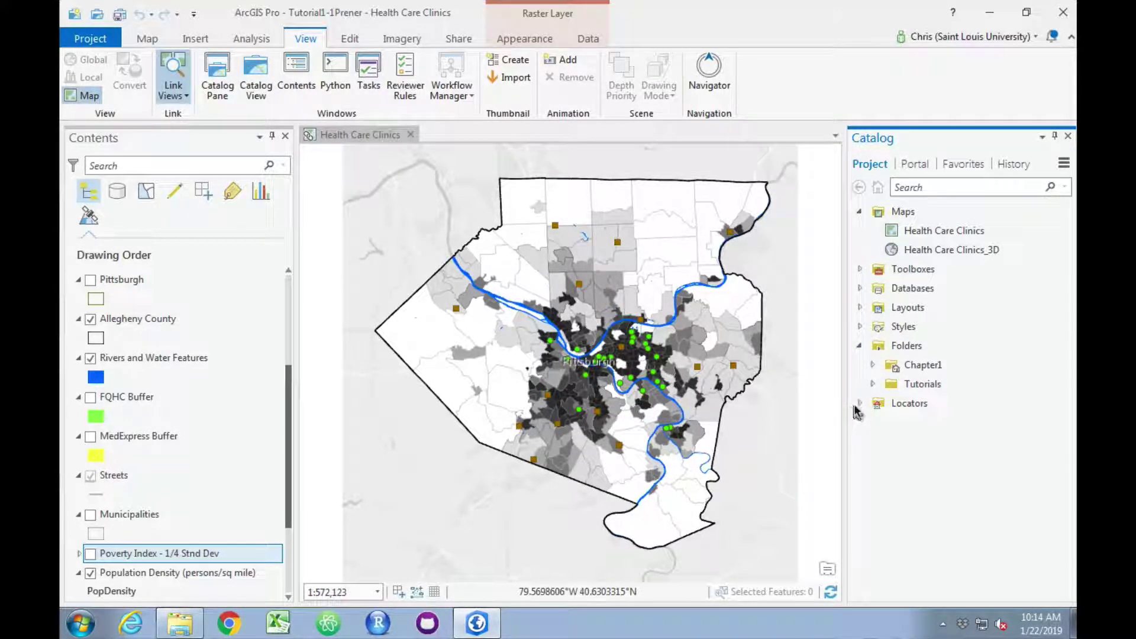
- Browse Databases and Chapter1.gdb, collapse them again, and expand Layouts
click(860, 288)
mouse_move(881, 318)
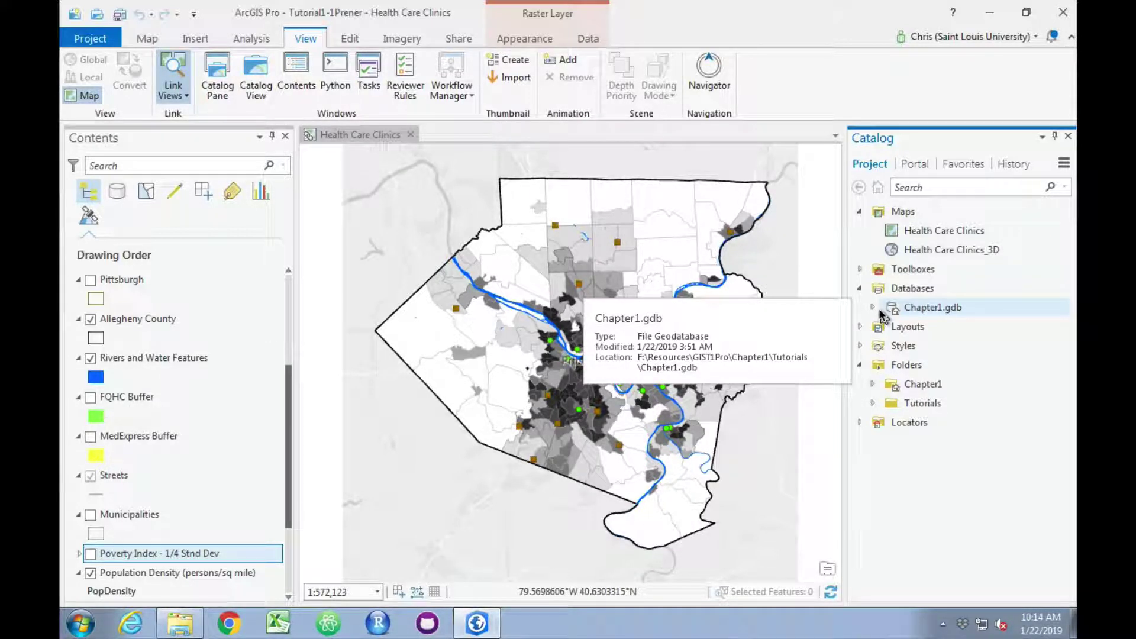
click(874, 308)
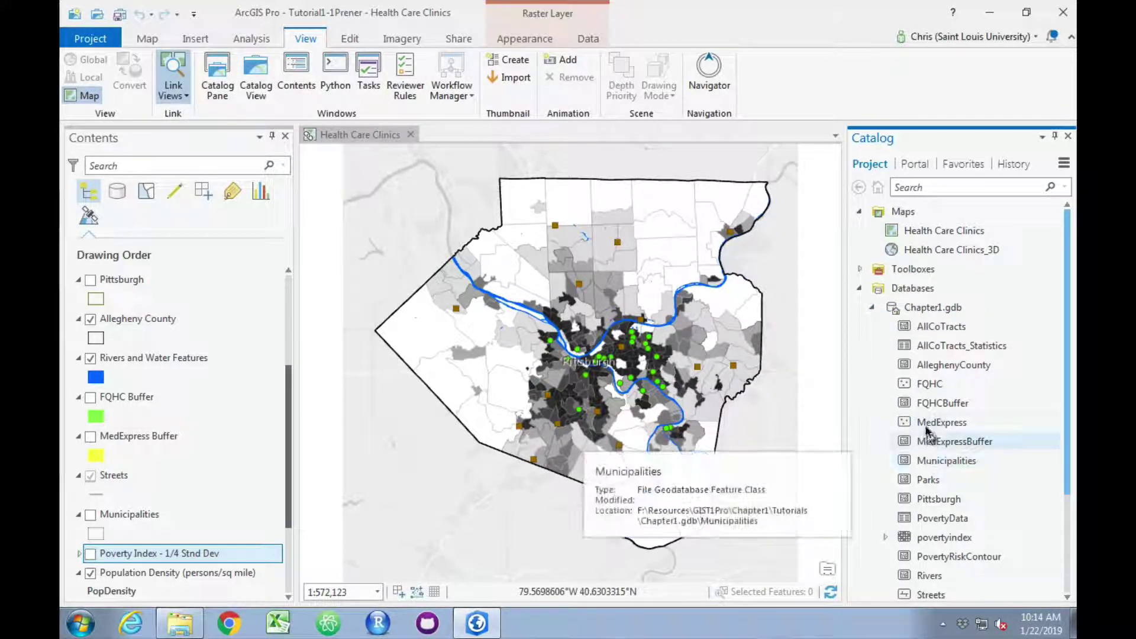
click(873, 307)
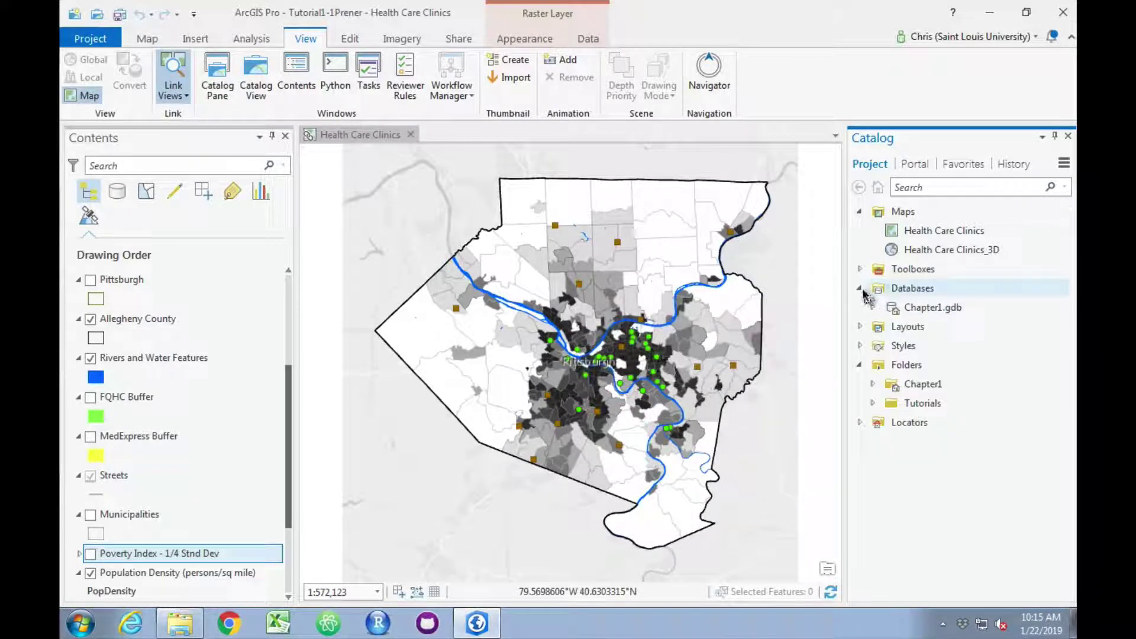
click(861, 289)
click(861, 308)
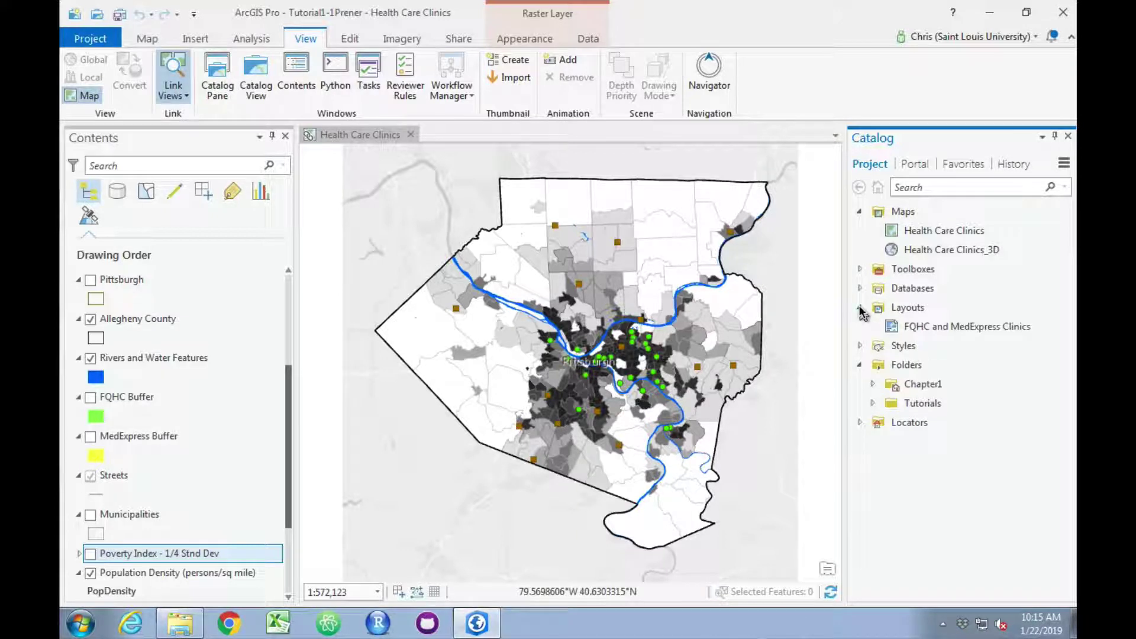
- Open the FQHC and MedExpress Clinics layout and bring up the Share commands
double_click(1039, 324)
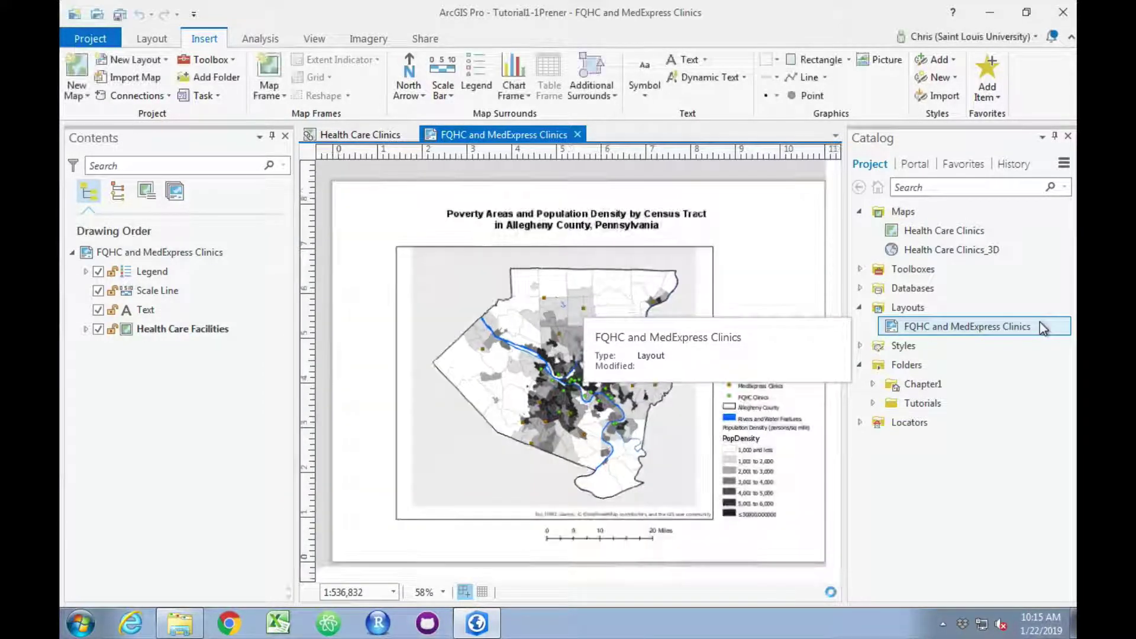
drag(1039, 322, 791, 283)
drag(800, 223, 760, 234)
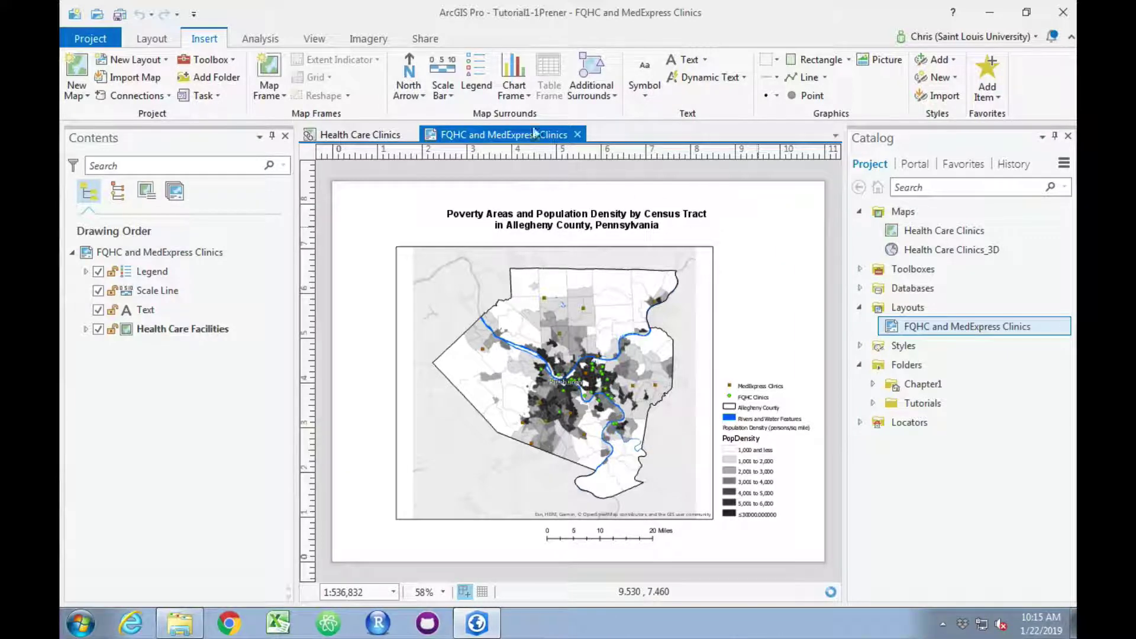
click(424, 39)
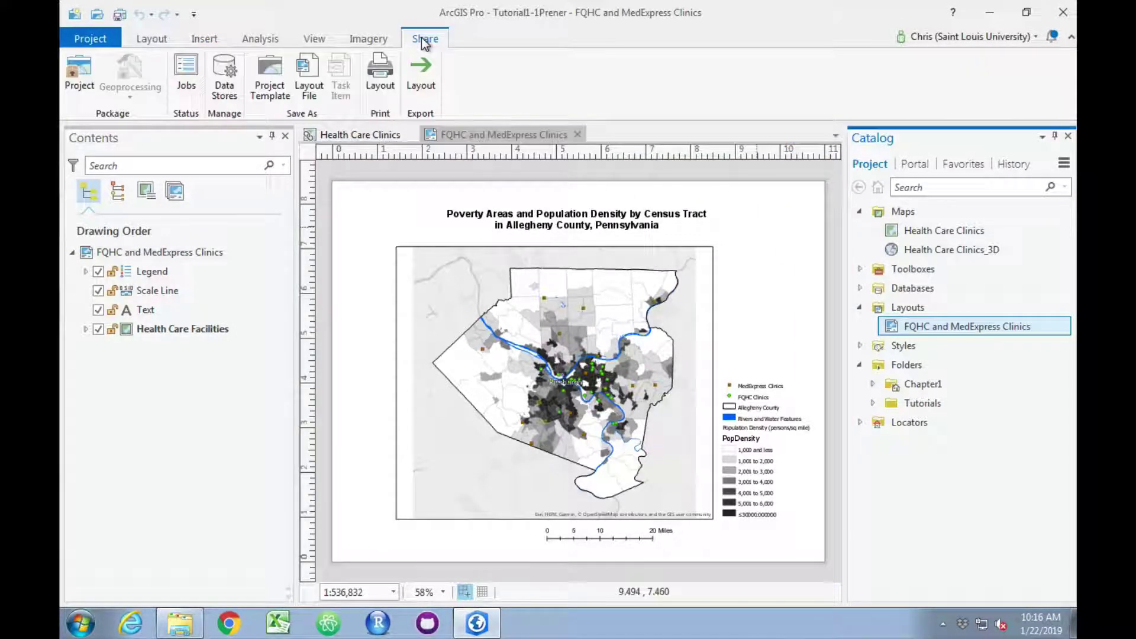
- Start a layout export with F:\Resources\GIST1Pro\Chapter1\Tutorials as the destination folder
click(422, 93)
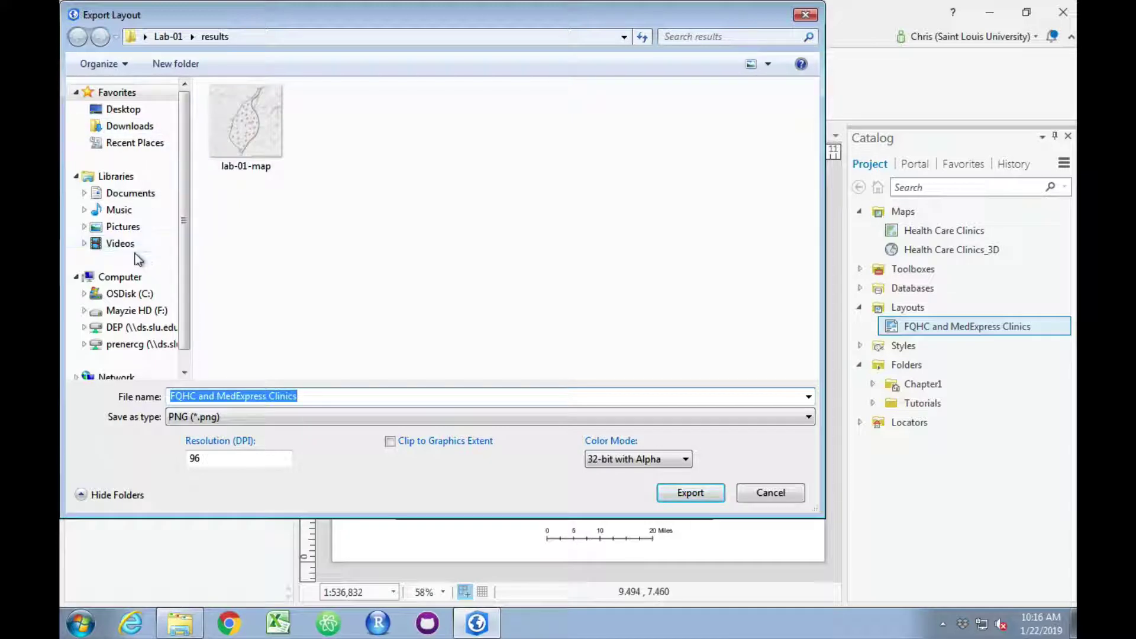
click(137, 314)
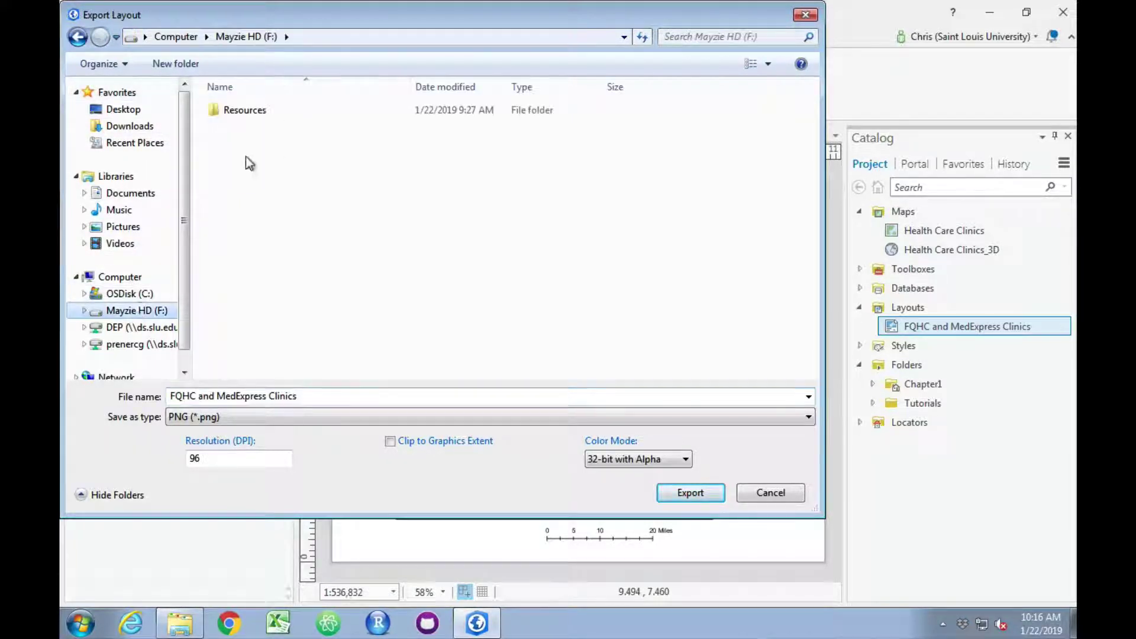
double_click(251, 112)
click(245, 126)
double_click(245, 128)
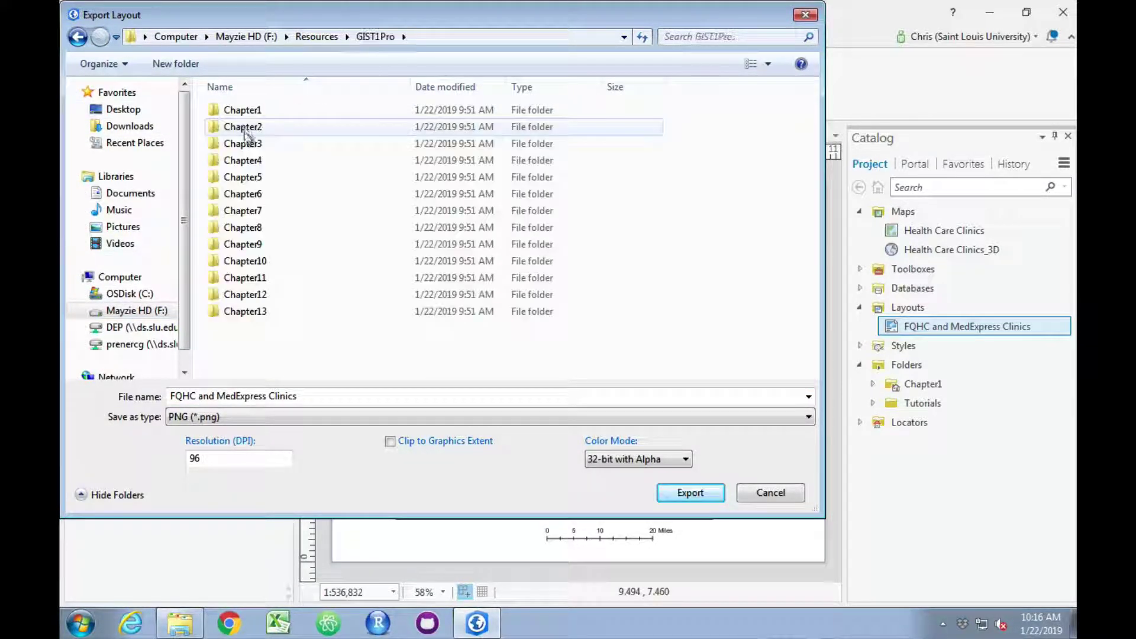
double_click(240, 111)
double_click(239, 112)
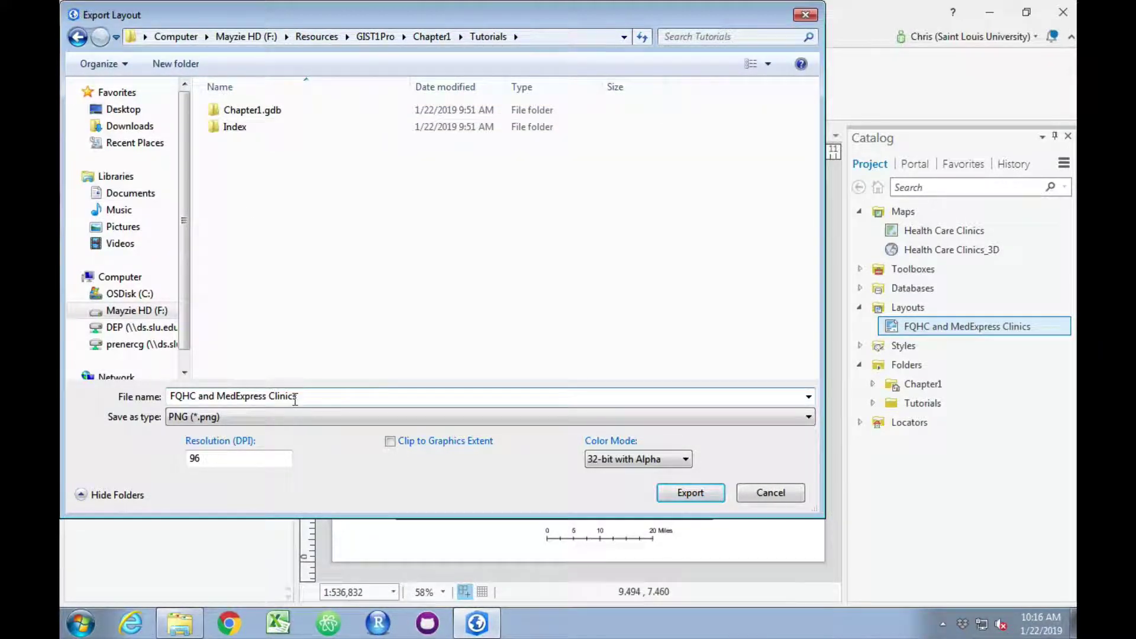
- Export the layout as a JPEG at 300 dpi resolution
click(297, 418)
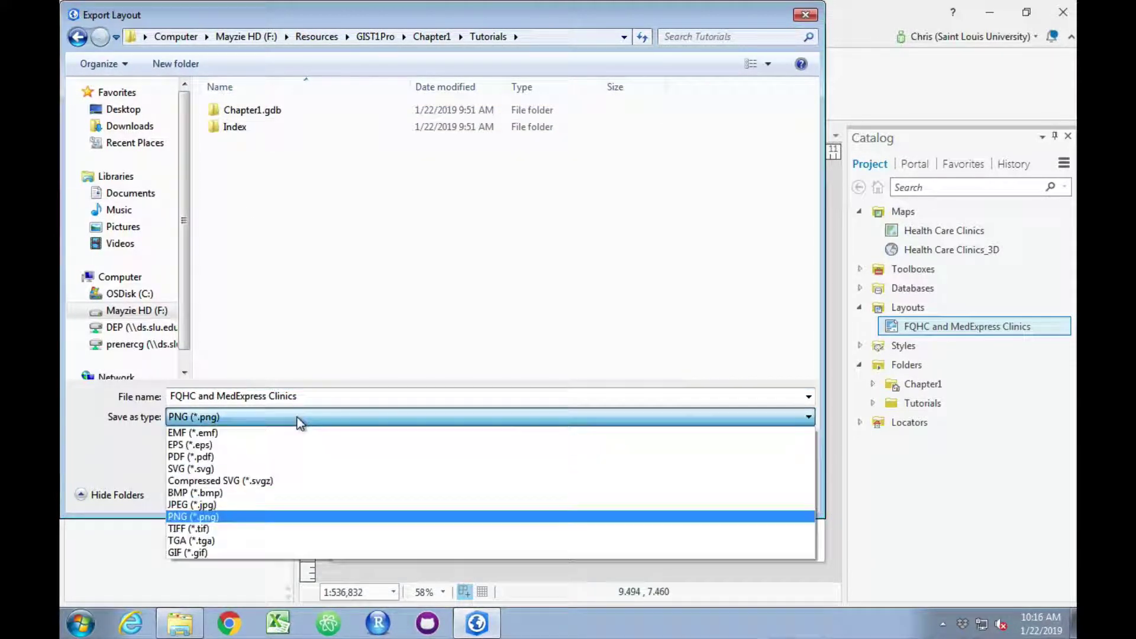
click(274, 505)
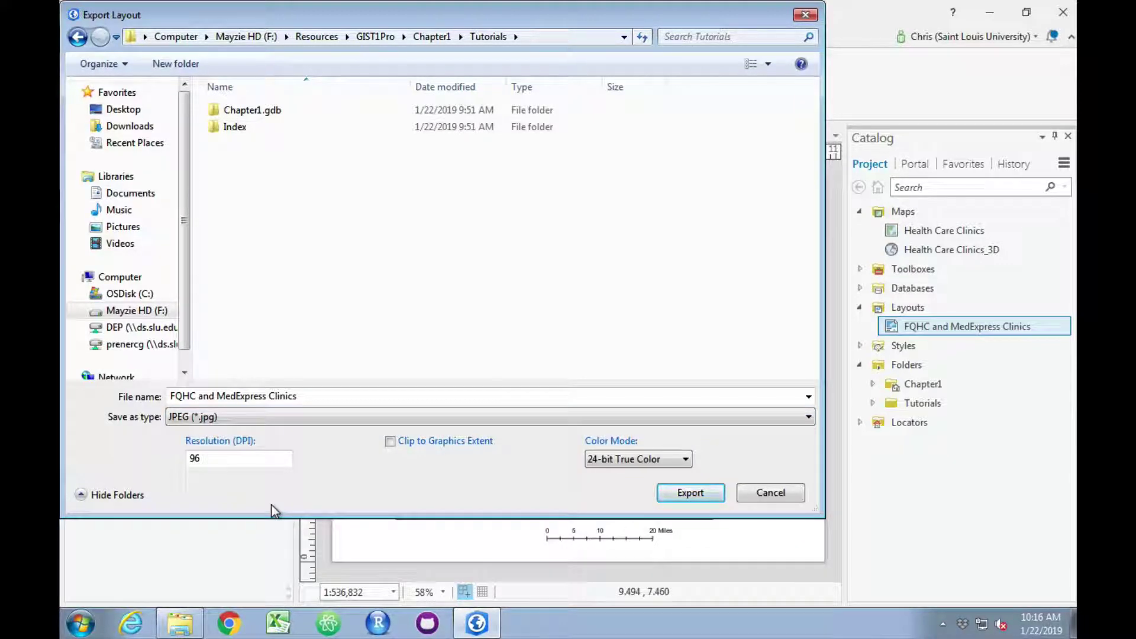
double_click(237, 459)
text(300)
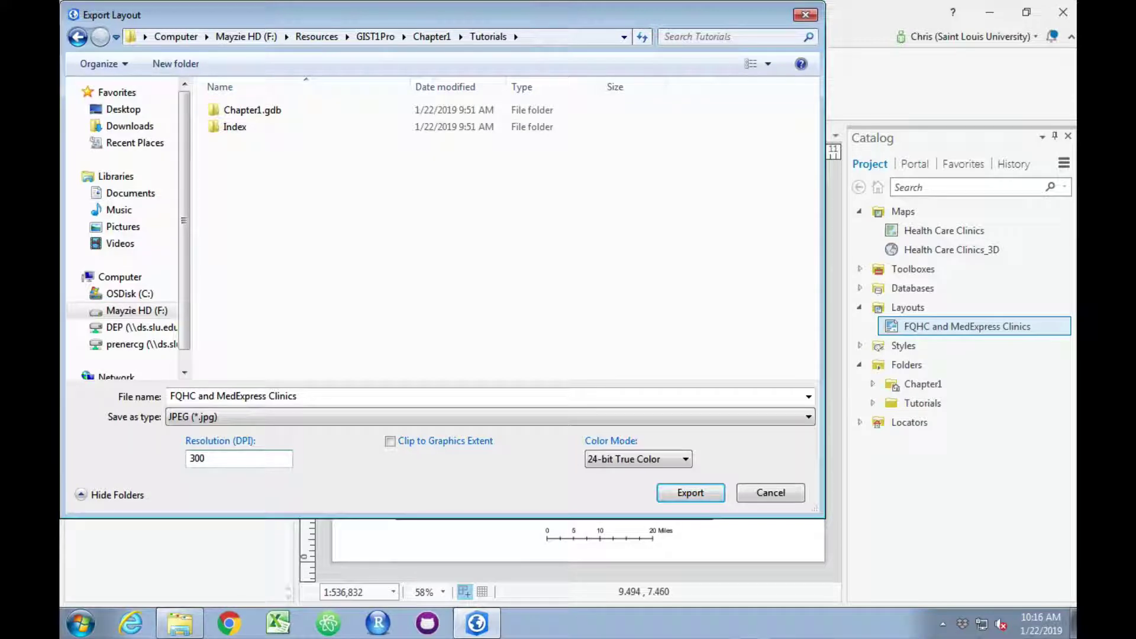
click(685, 500)
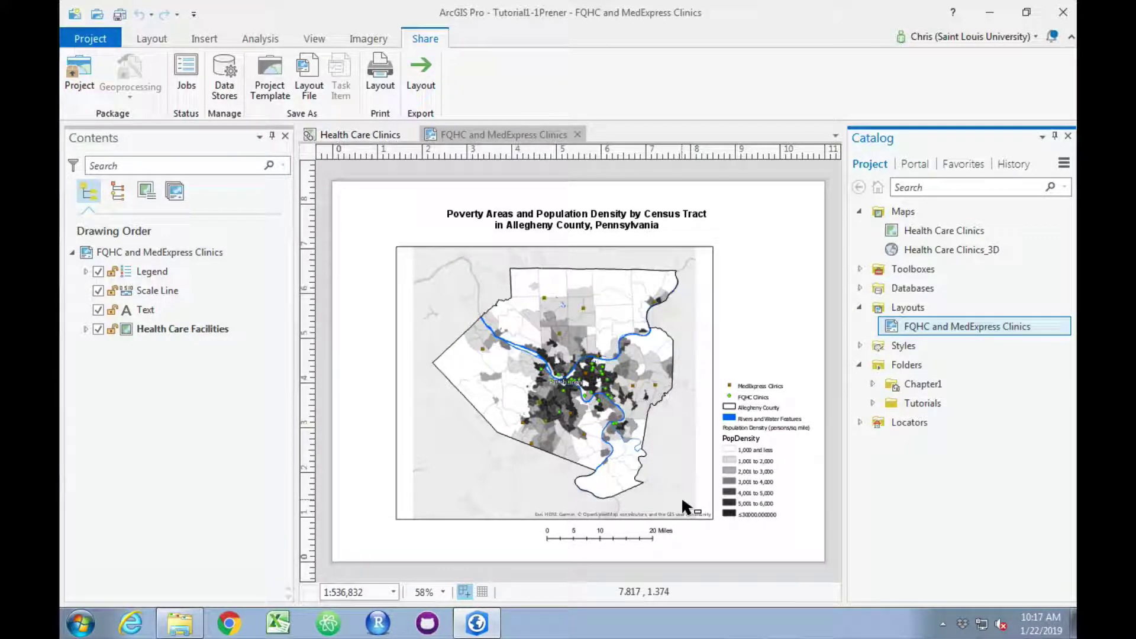
- Open the exported FQHC and MedExpress Clinics JPEG from the Tutorials folder in Photo Viewer
click(176, 624)
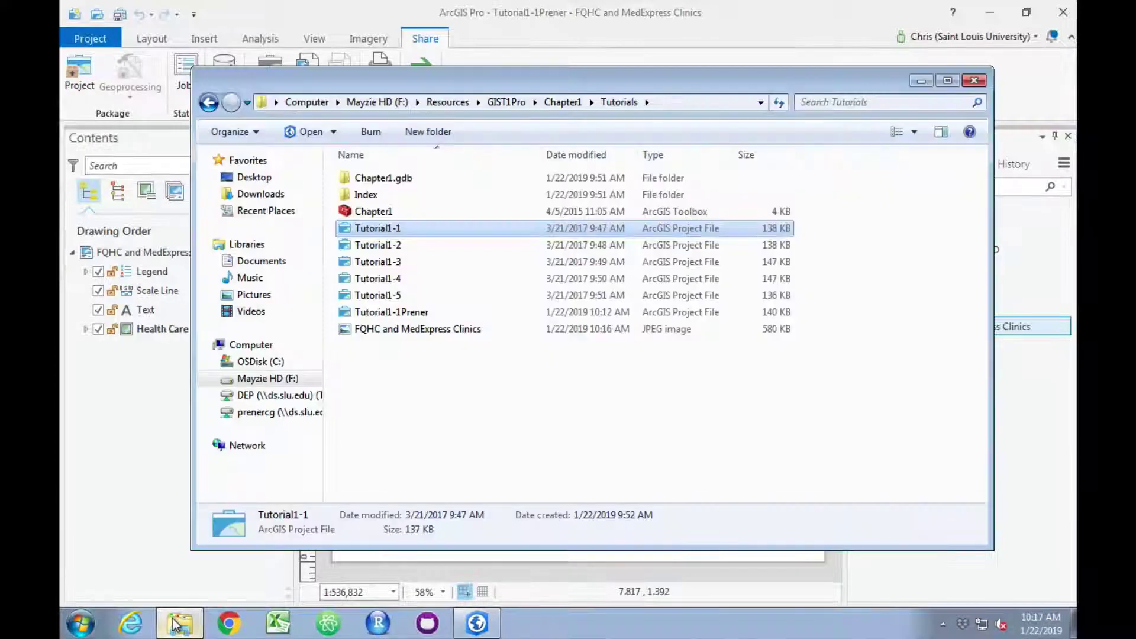
double_click(425, 336)
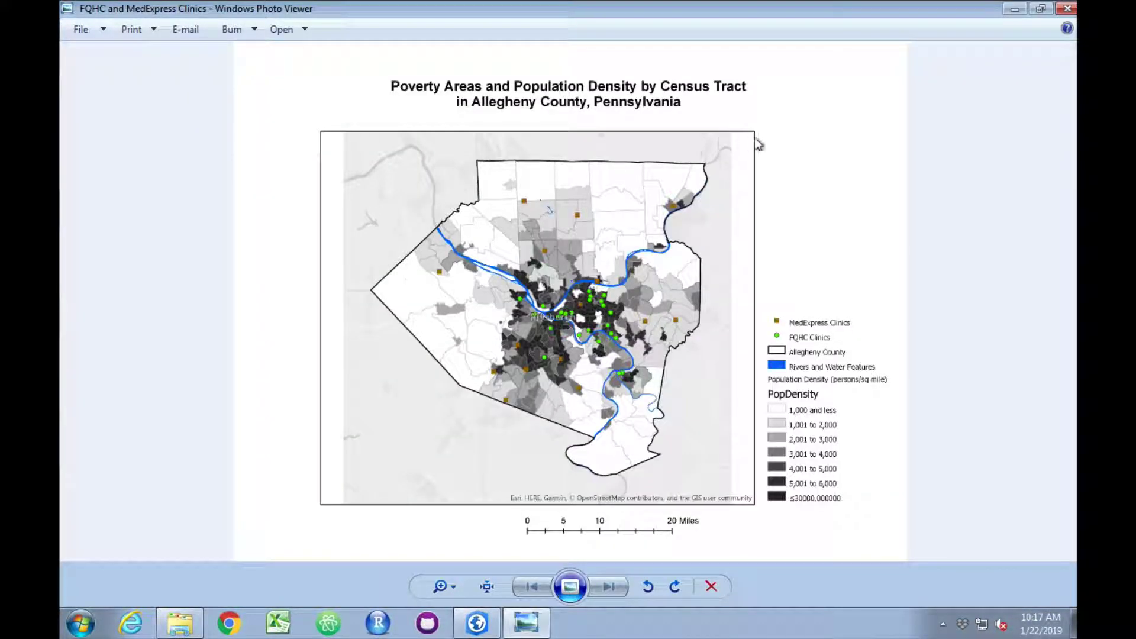